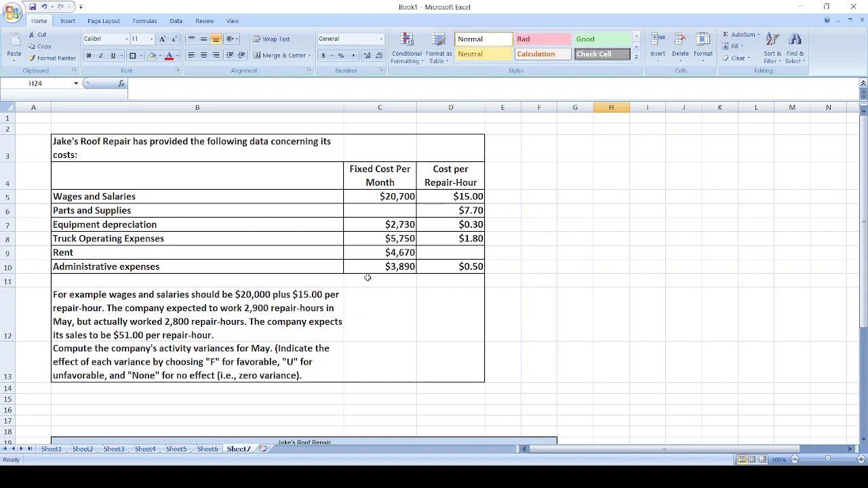
Scroll down to bring the empty Activity Variances table (rows 19–33) into view.
scroll(385, 278, "down", 2)
scroll(385, 280, "down", 2)
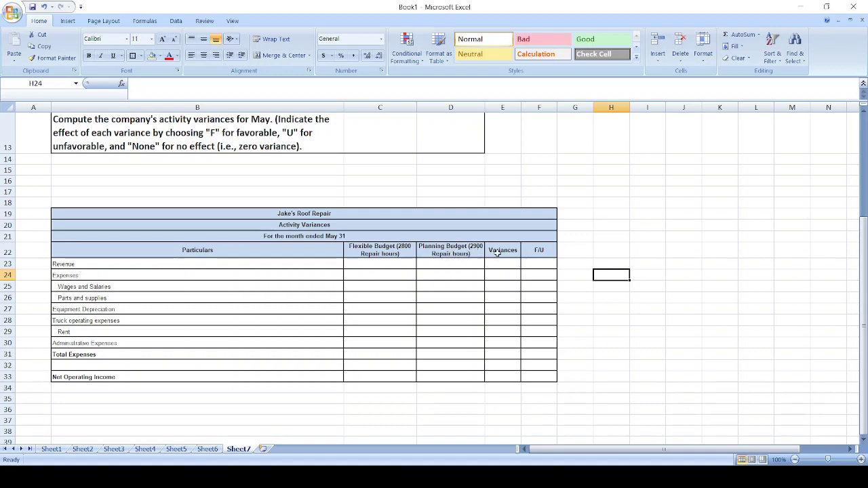
Enter the revenue budgets: =51*2800 in C23 and =51*2900 in D23.
double_click(376, 265)
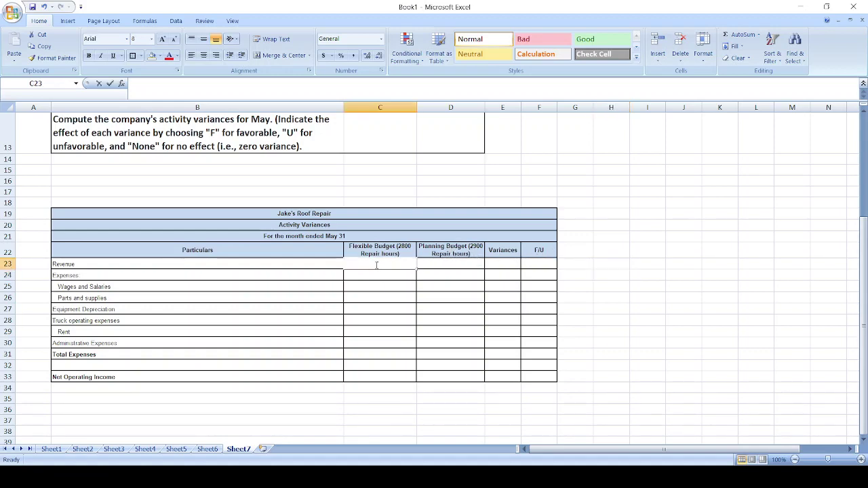
scroll(437, 296, "up", 1)
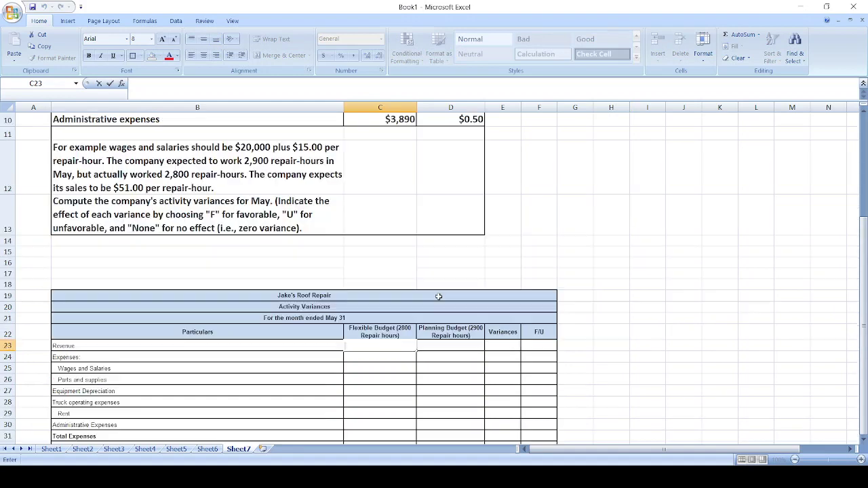
scroll(439, 296, "up", 1)
type("=")
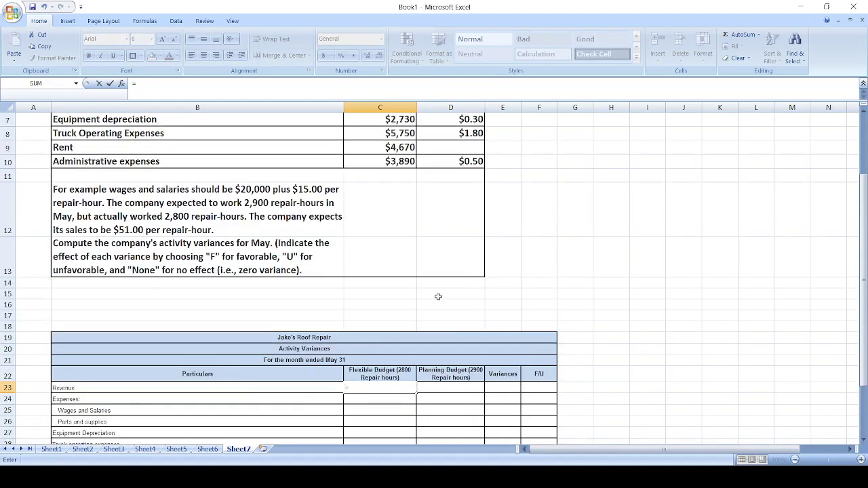
type("51*")
type("2800")
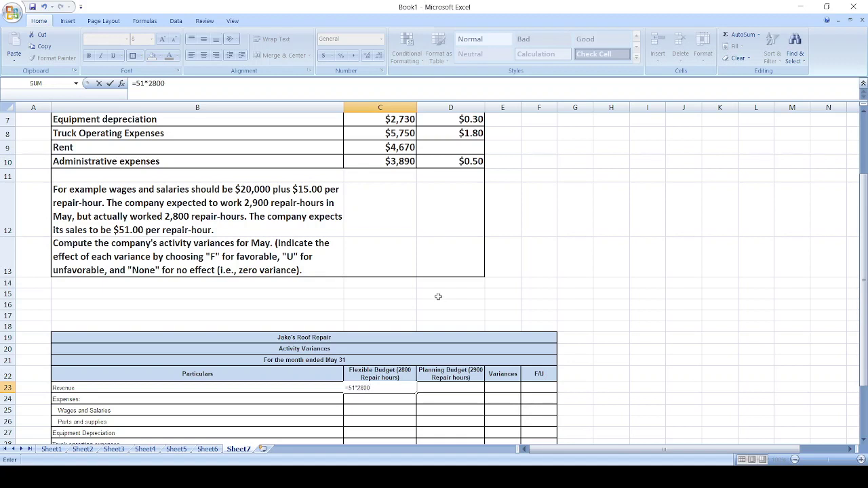
key("Return")
key("Up")
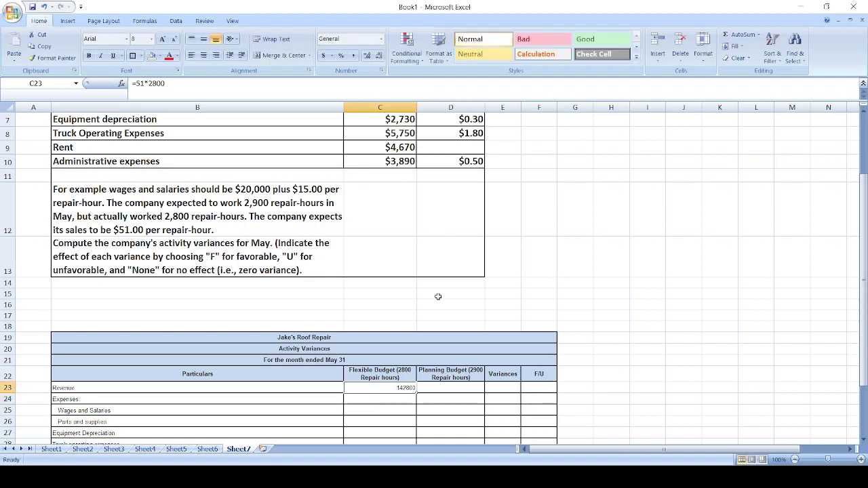
key("Right")
type("=")
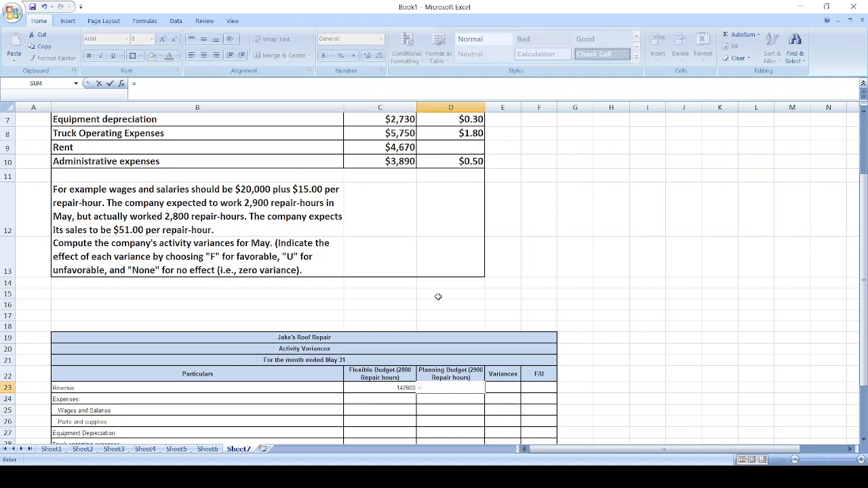
type("51*")
type("290")
type("0")
key("Return")
Compute the revenue variance =D23-C23 ($5,100.00), label it U, and check the formulas.
key("Right")
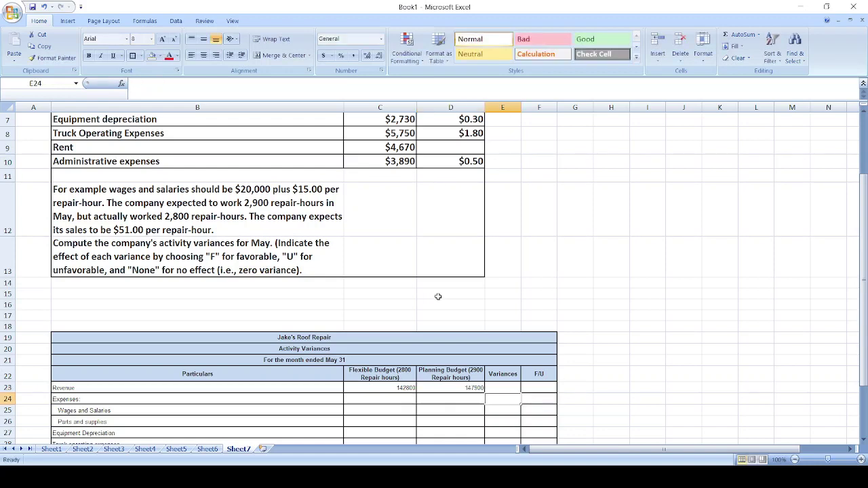
key("Up")
type("=")
key("Left")
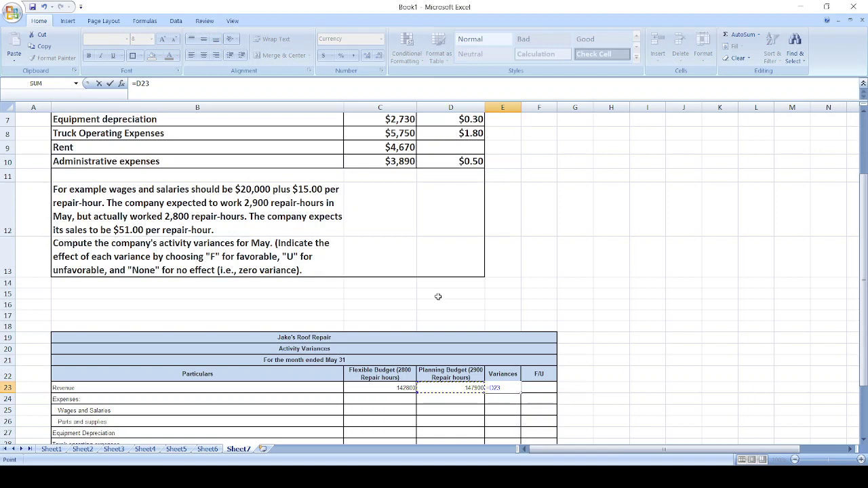
type("-")
key("Left")
key("Left")
key("Return")
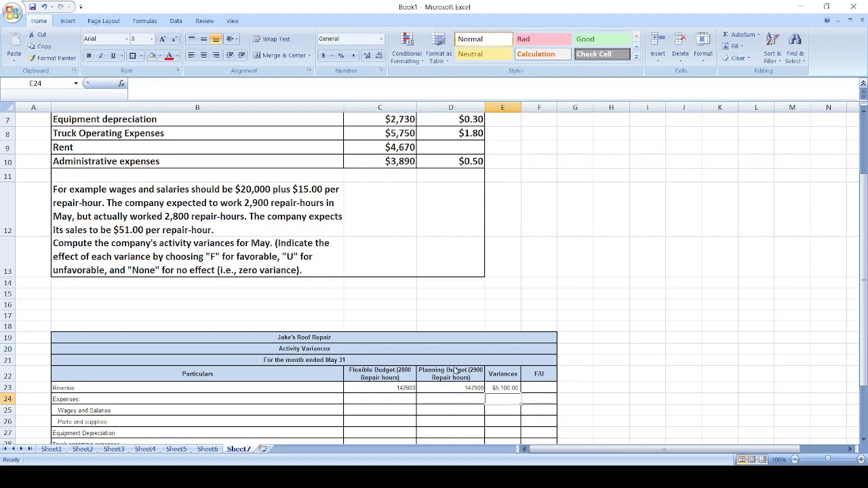
left_click(546, 390)
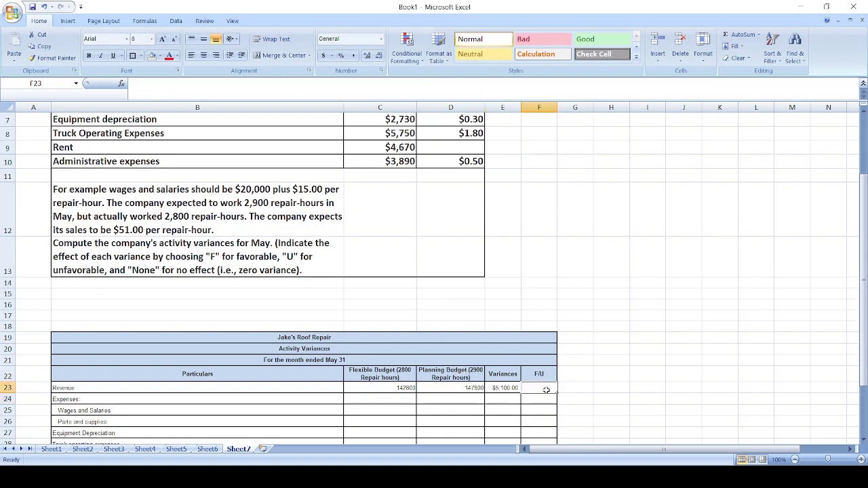
type("U")
key("Return")
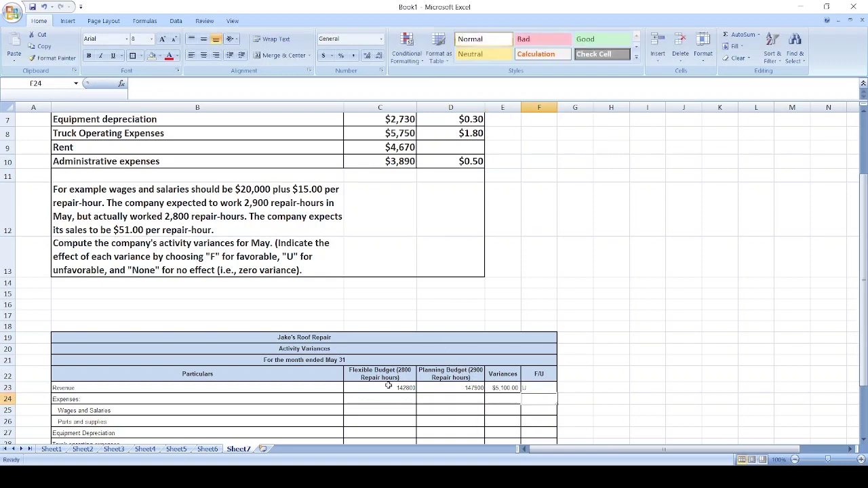
left_click(388, 385)
double_click(482, 388)
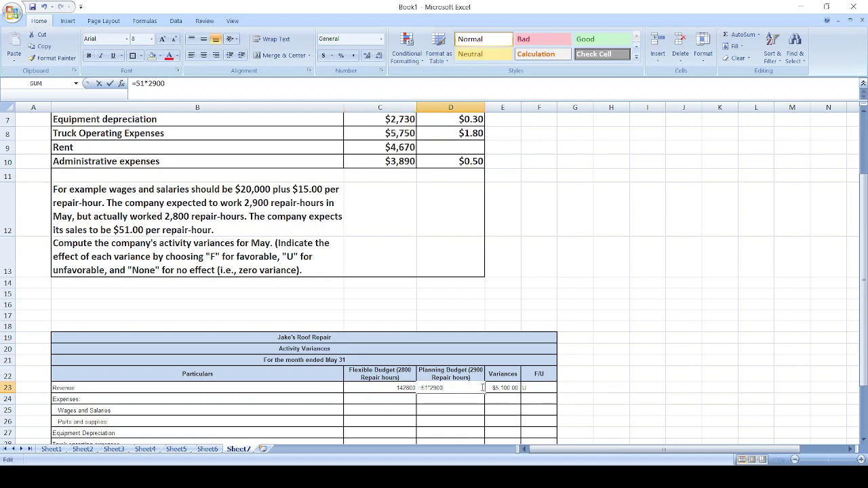
Enter the wages and salaries budgets: $62,700.00 flexible in C25 and $64,200.00 planning in D25.
left_click(456, 403)
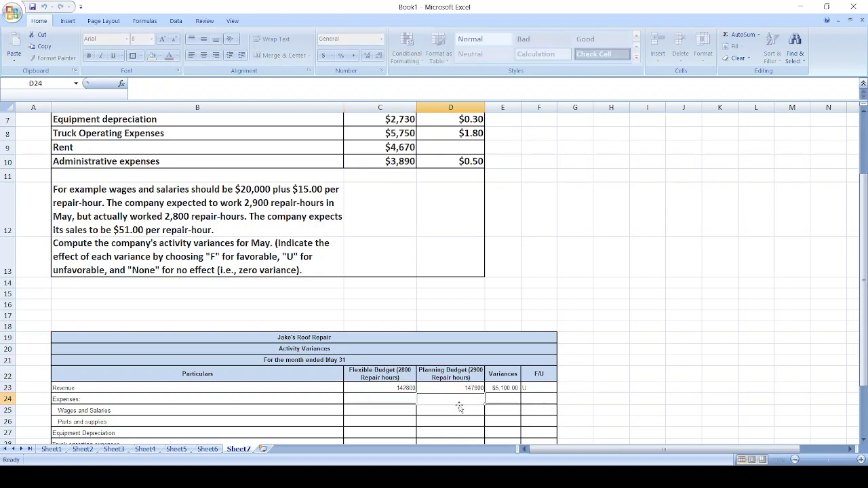
left_click(394, 411)
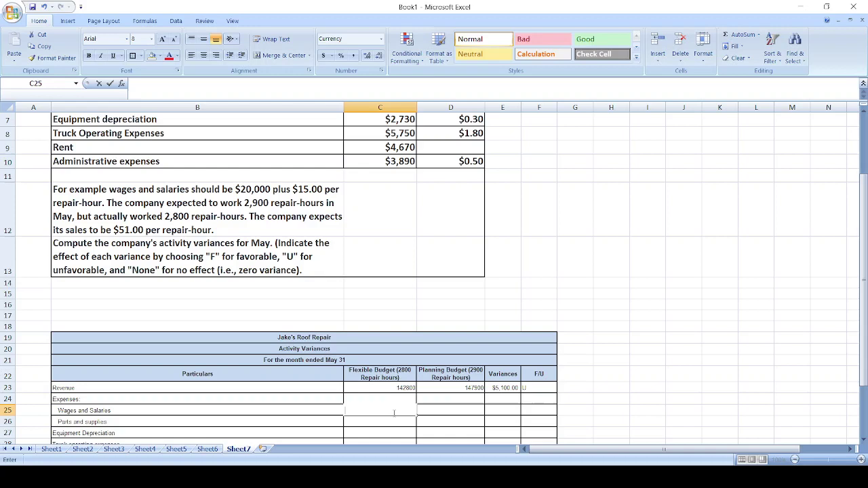
type("=")
scroll(393, 412, "up", 2)
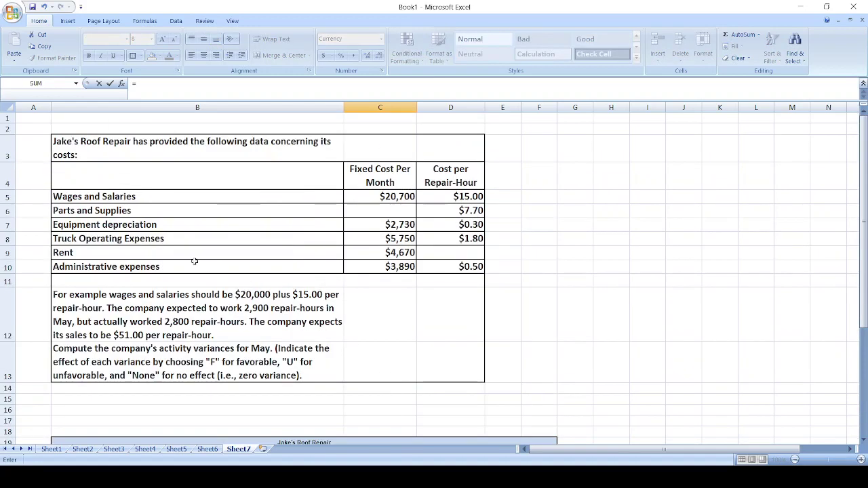
scroll(392, 217, "down", 2)
scroll(397, 262, "down", 1)
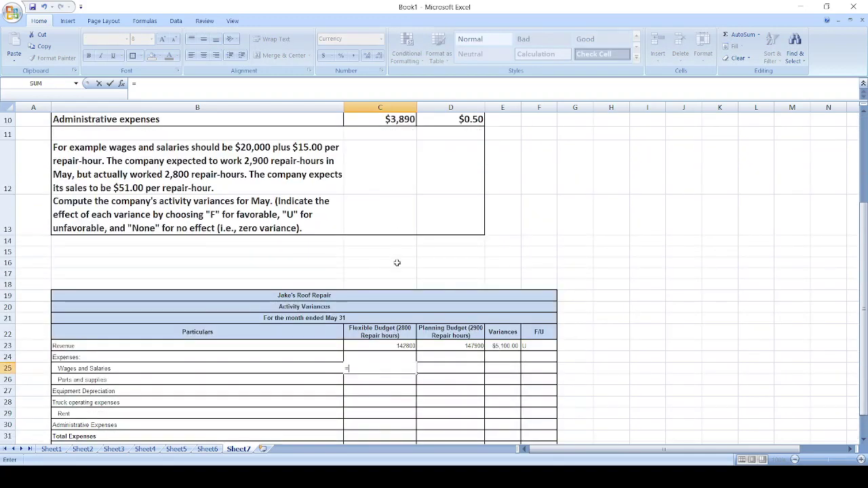
type("20700")
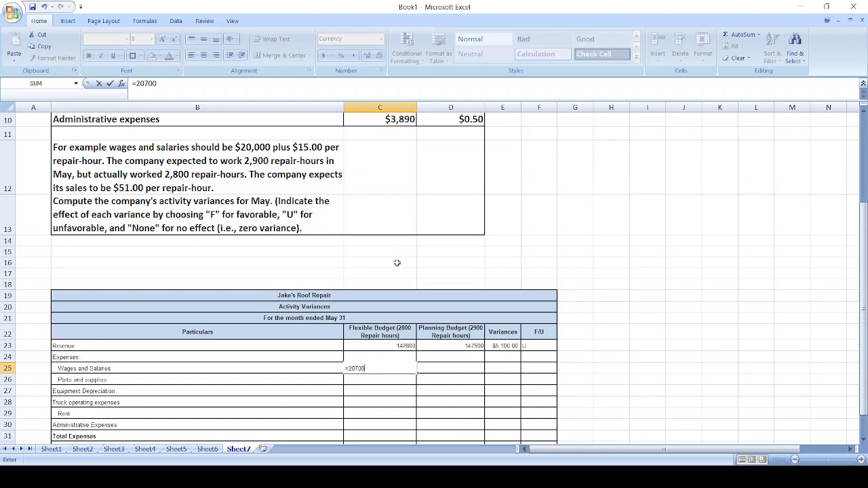
type("+")
scroll(397, 262, "up", 3)
scroll(424, 261, "down", 5)
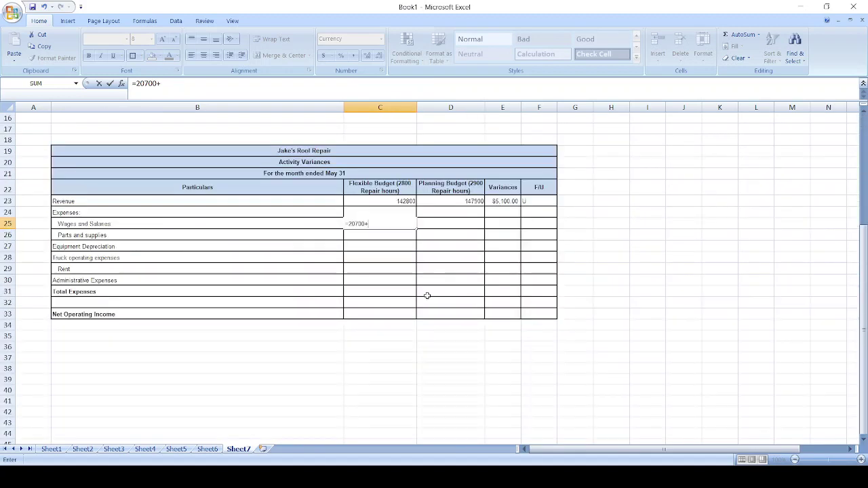
scroll(427, 295, "down", 1)
type("15*2")
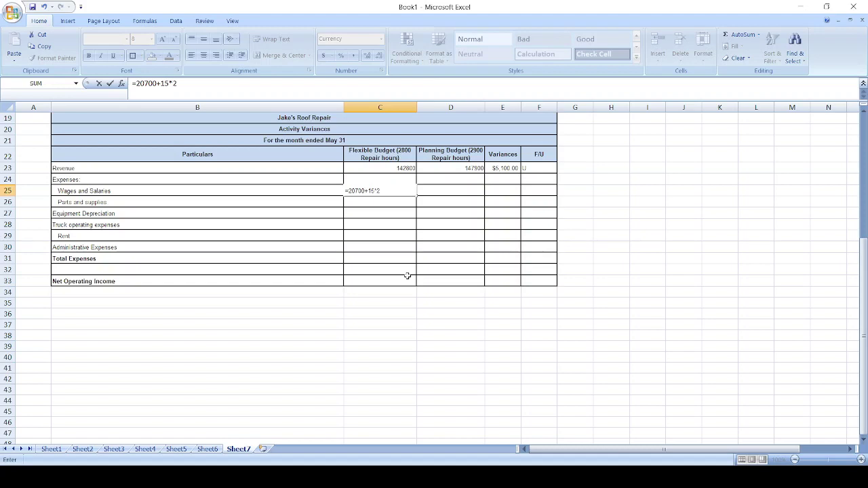
type("8")
type("00")
key("Return")
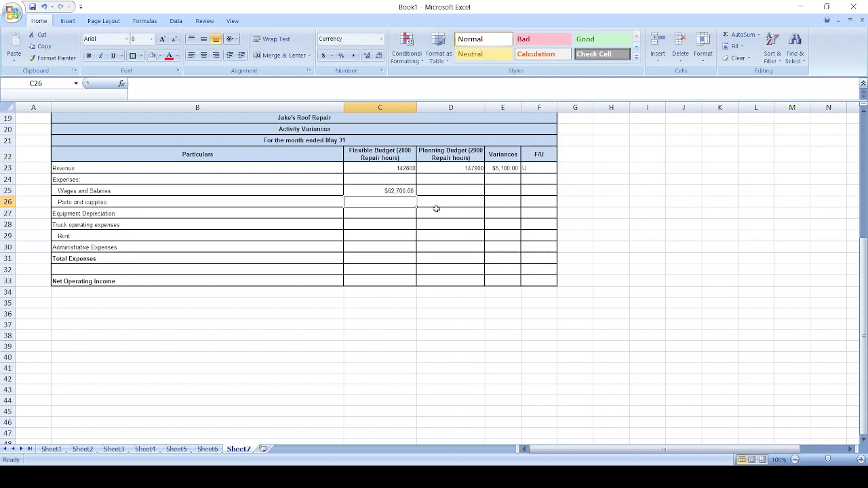
left_click(441, 191)
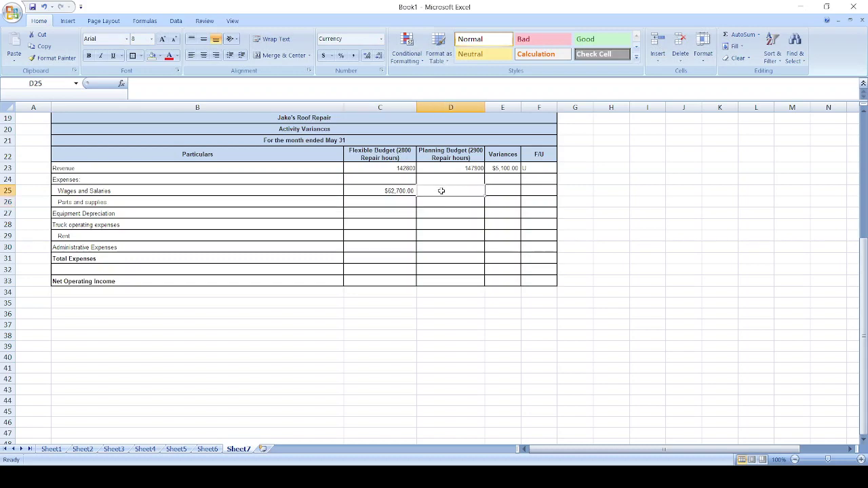
type("=20700")
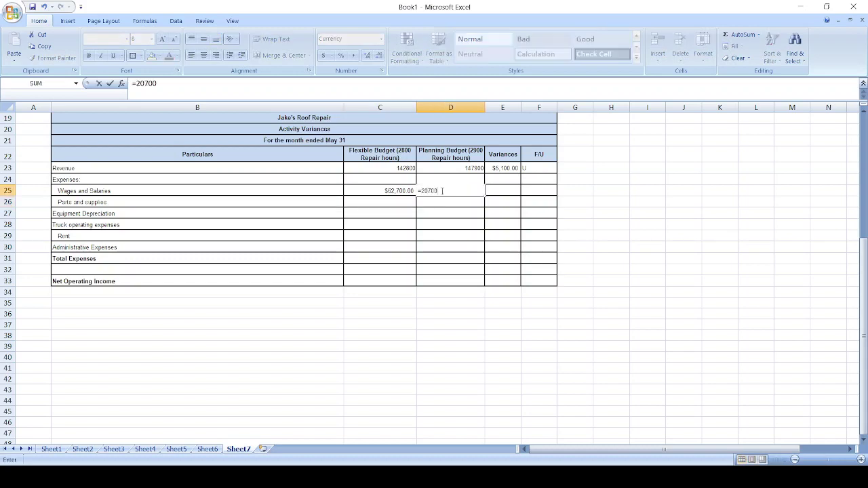
type("+15*")
type("2900")
key("Return")
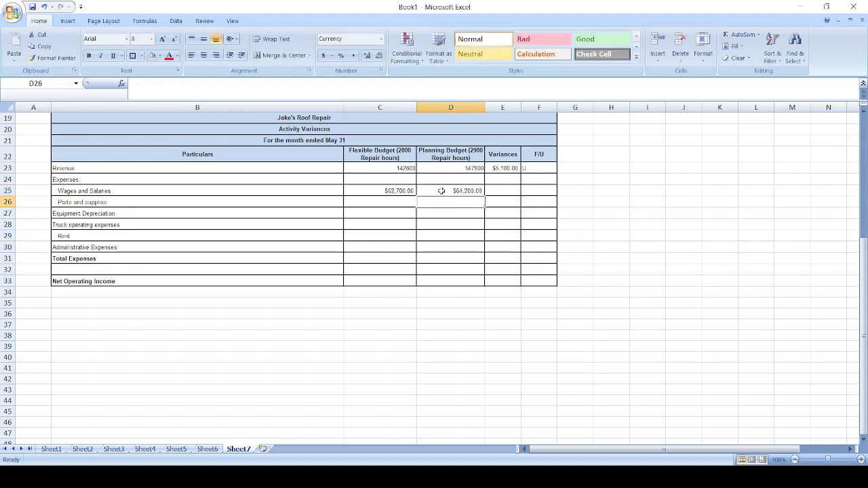
Compute the wages variance =D25-C25 ($1,500.00) and label it F, dropping the suggested /U.
left_click(500, 191)
type("=")
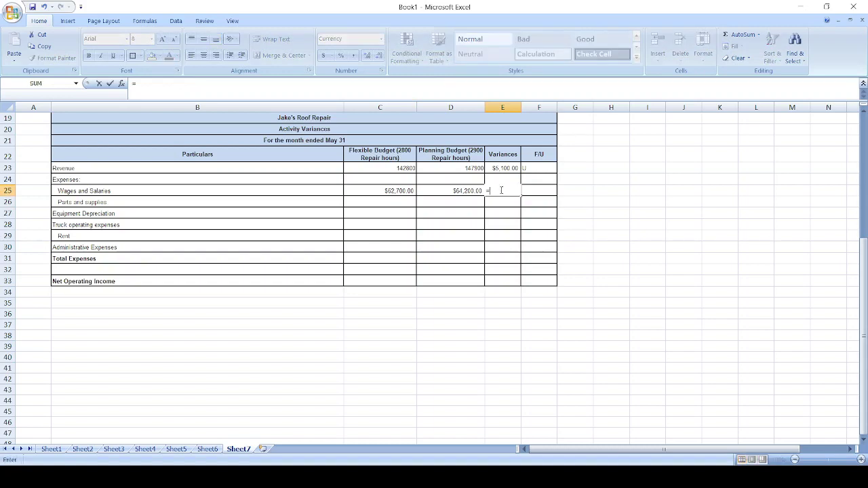
key("Left")
type("-")
key("Left")
key("Left")
key("Return")
key("Right")
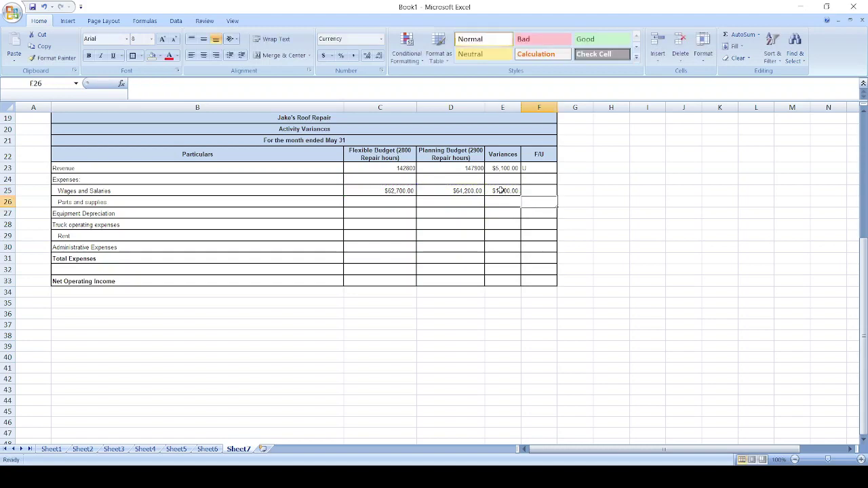
key("Up")
type("F")
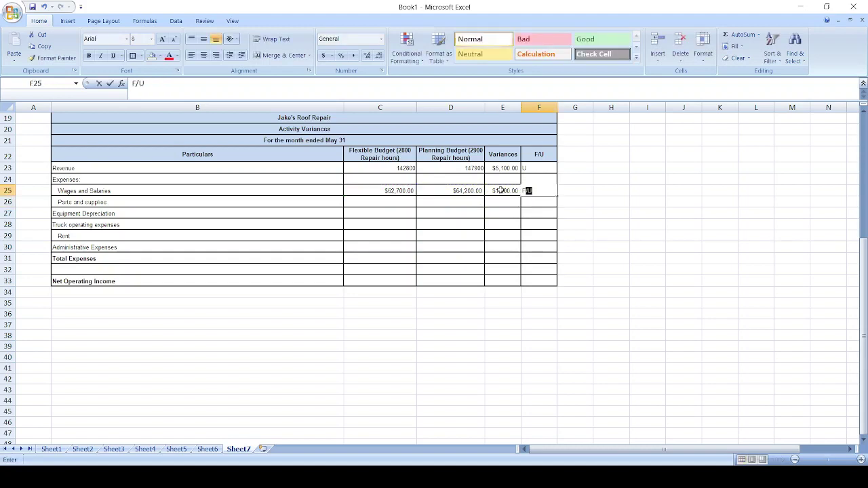
key("BackSpace")
key("Return")
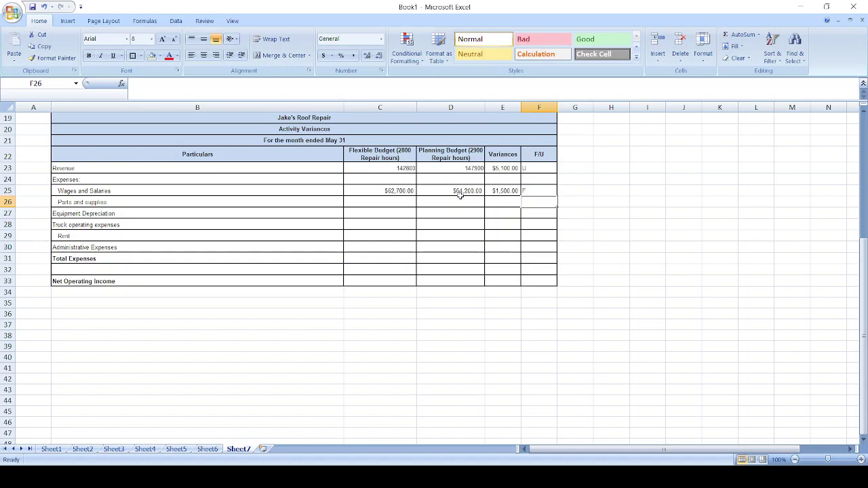
Enter the parts and supplies flexible budget =7.7*2800 ($21,560.00) in C26, correcting a typo.
left_click(392, 203)
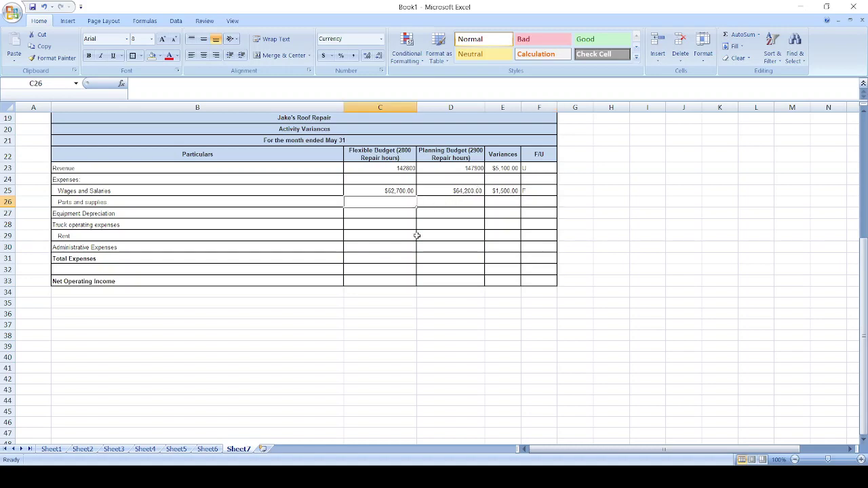
scroll(437, 265, "up", 2)
scroll(447, 247, "up", 4)
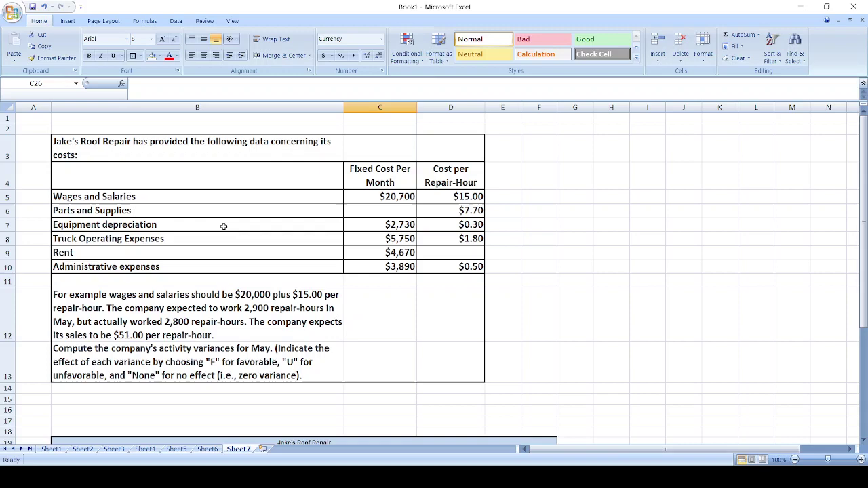
scroll(448, 220, "down", 2)
scroll(450, 228, "down", 2)
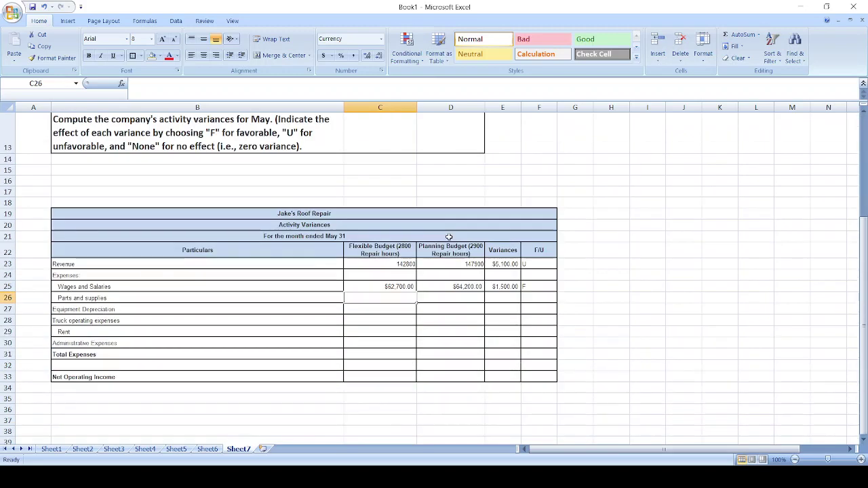
type("=7")
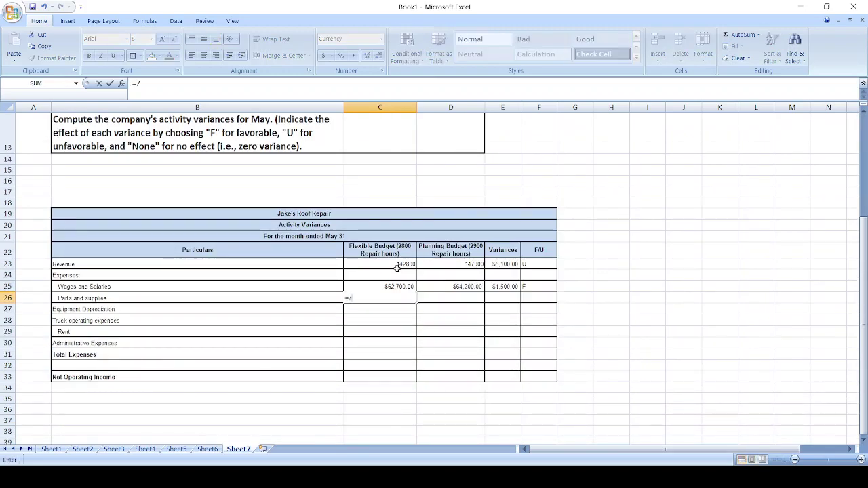
type(".70")
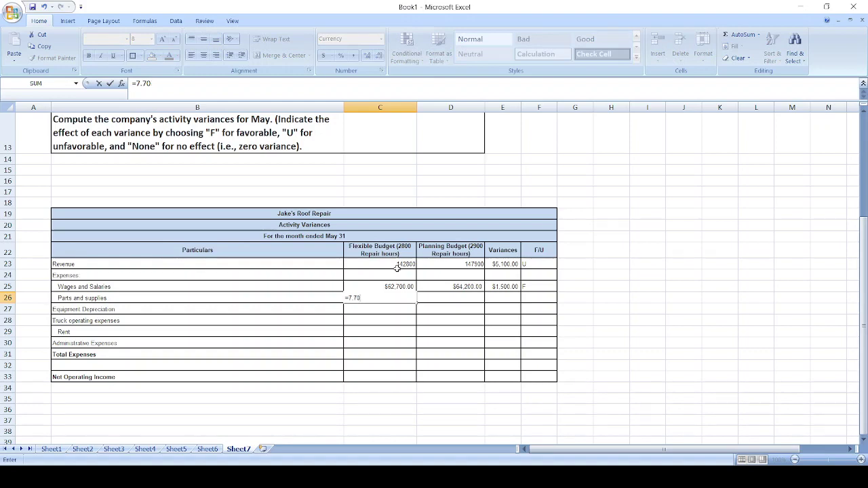
type("*280")
key("Return")
key("Up")
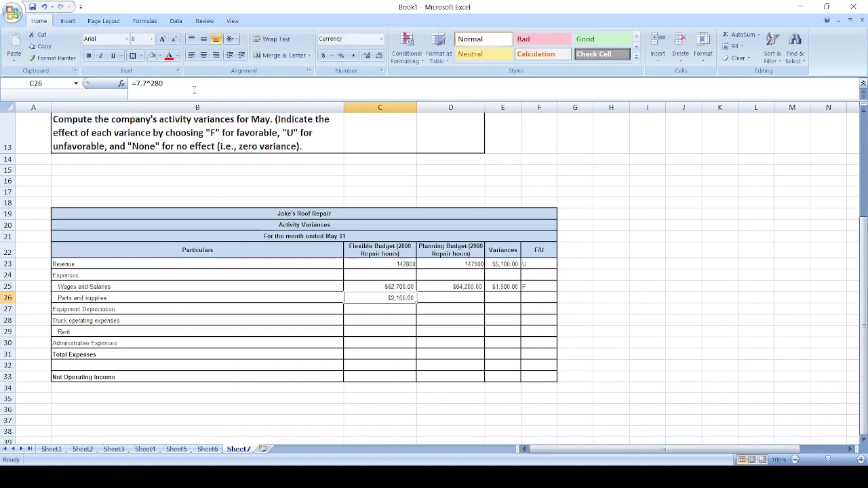
left_click(192, 88)
type("0")
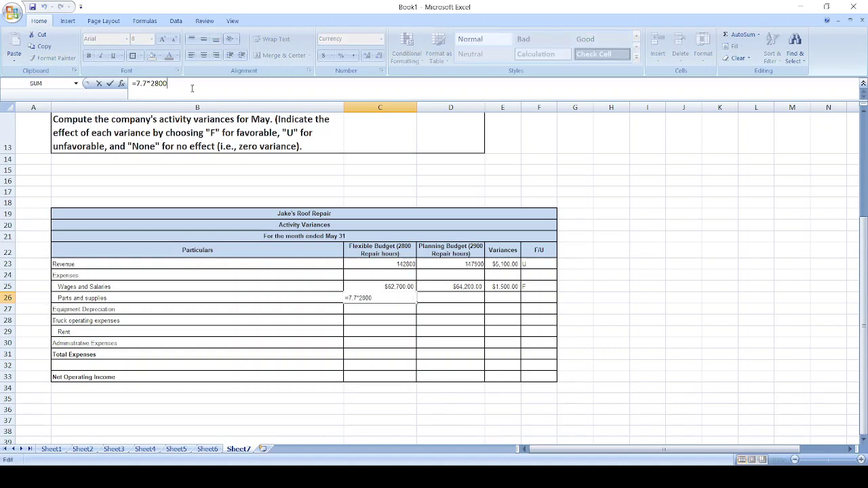
key("Return")
Enter the parts and supplies planning budget of $22,330.00 (7.7 × 2900) in D26.
key("Right")
key("Up")
type("=")
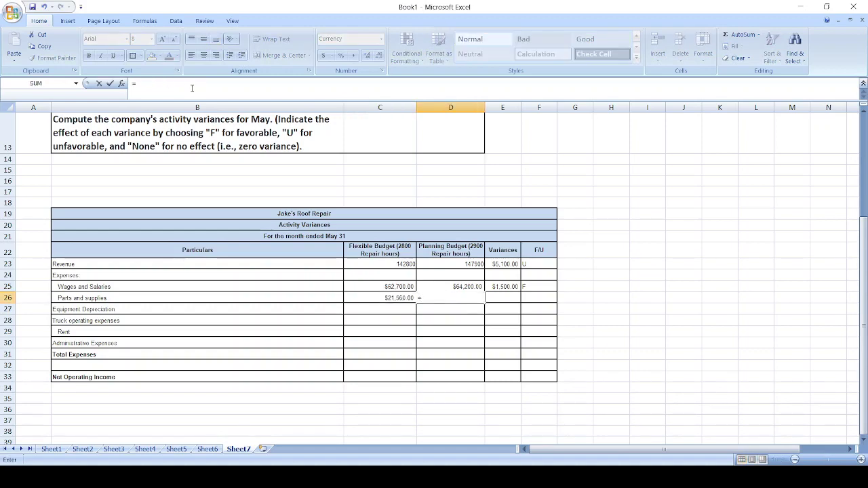
type("7")
type(".")
type("29")
type("00")
key("Return")
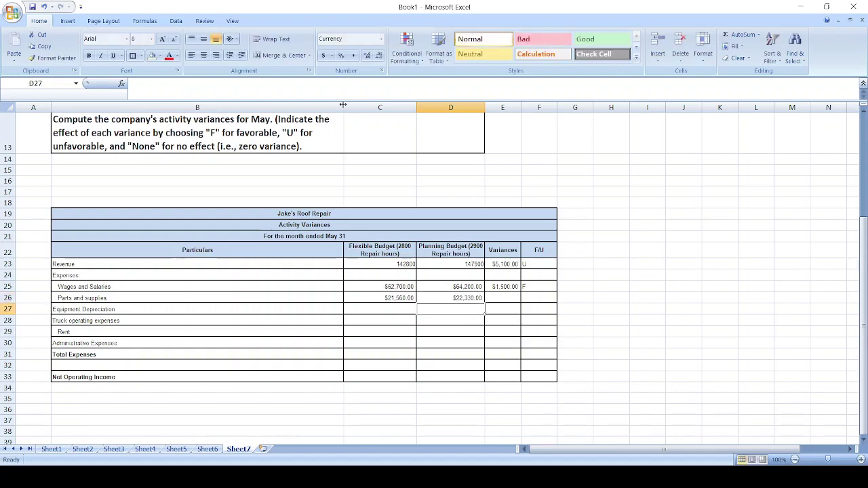
scroll(343, 109, "up", 4)
scroll(420, 204, "down", 4)
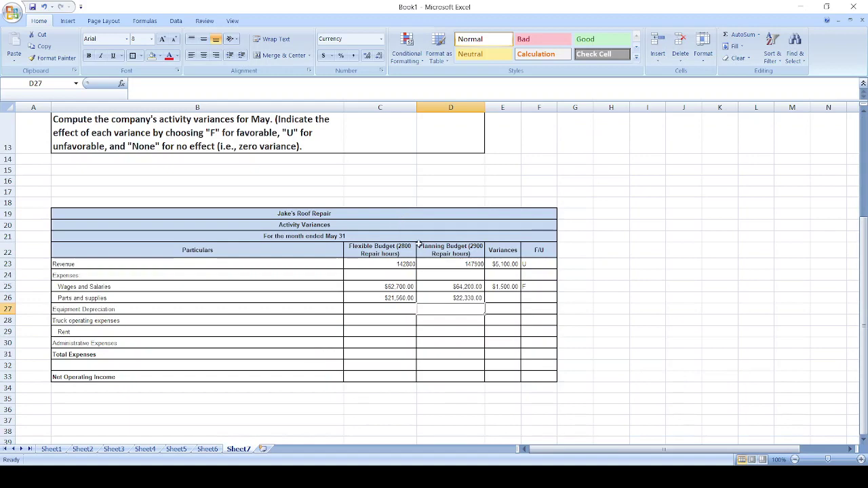
Compute the parts variance =D26-C26 ($770.00) and label it F.
left_click(503, 300)
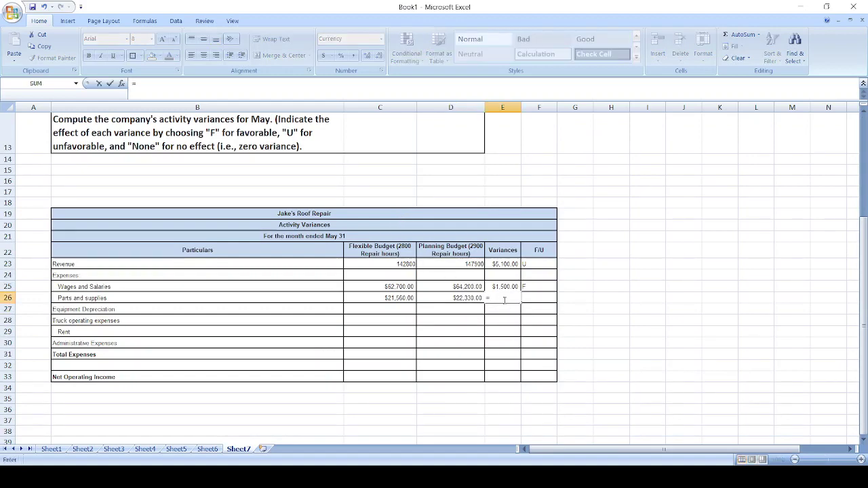
type("=")
key("Left")
key("Left")
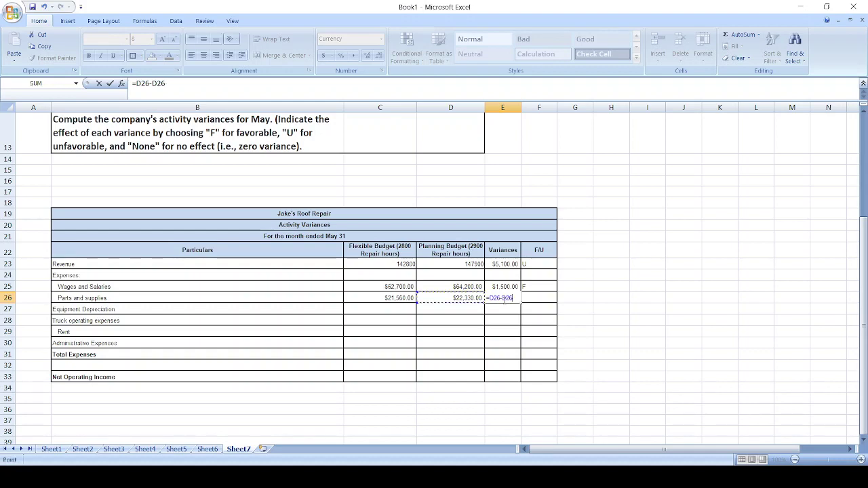
key("Left")
key("Return")
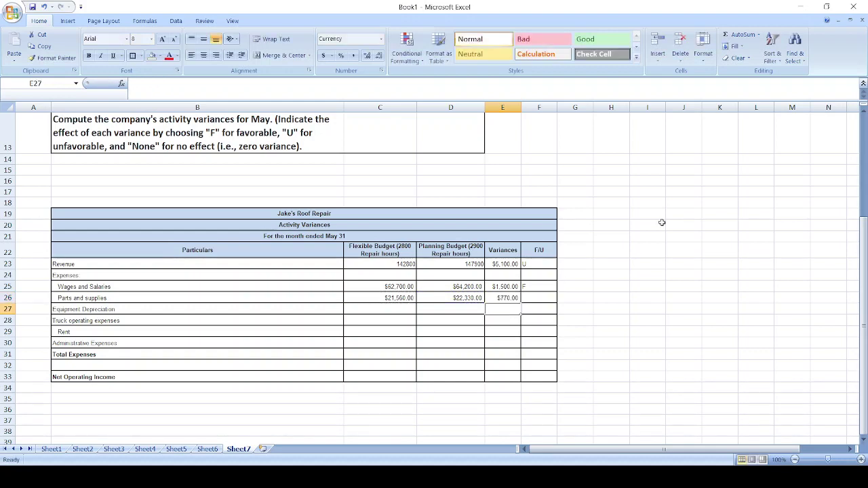
left_click(541, 299)
type("F")
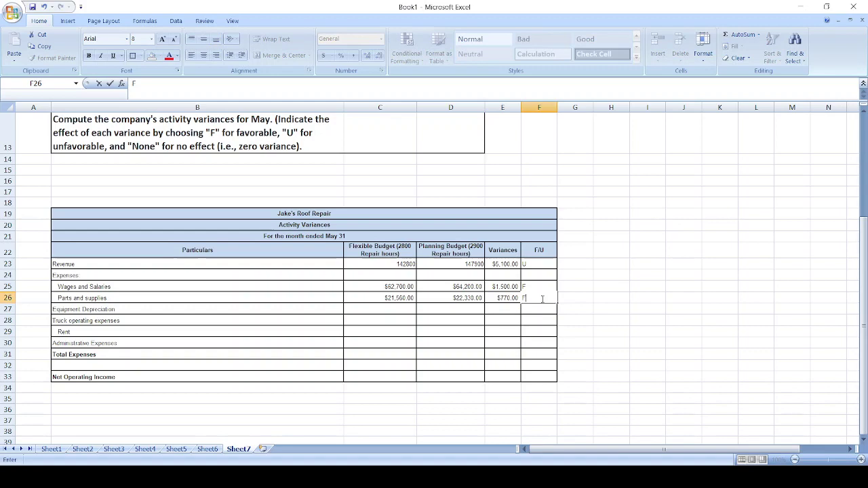
key("Return")
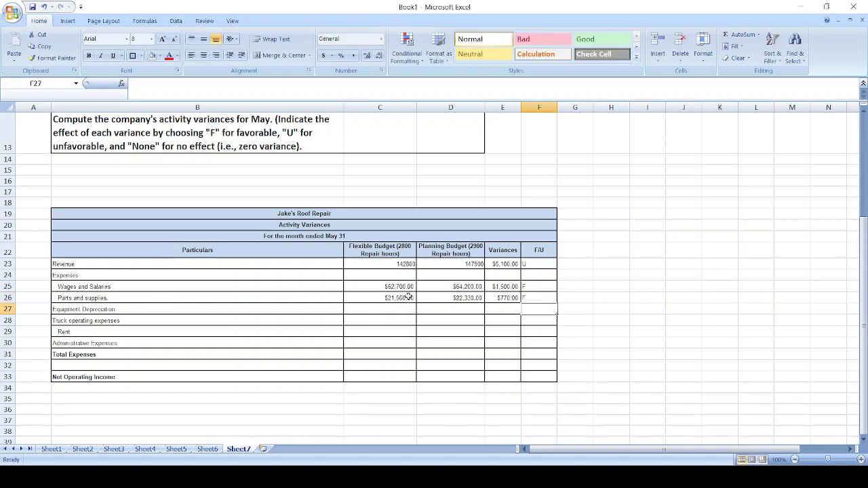
Enter the equipment depreciation flexible budget of $3,570.00 in C27.
left_click(369, 311)
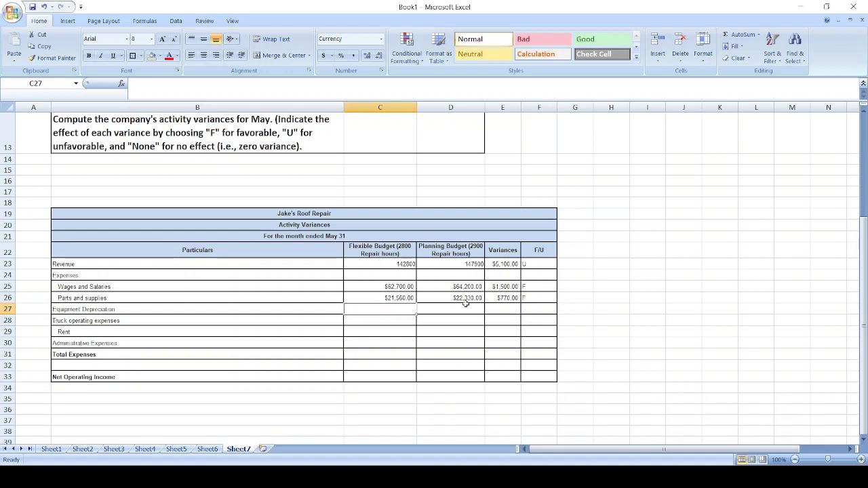
scroll(502, 311, "up", 4)
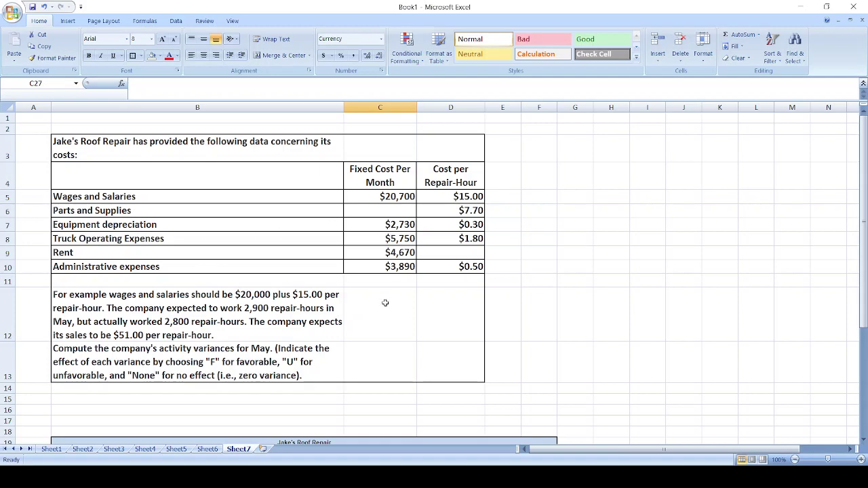
scroll(384, 302, "down", 4)
type("2")
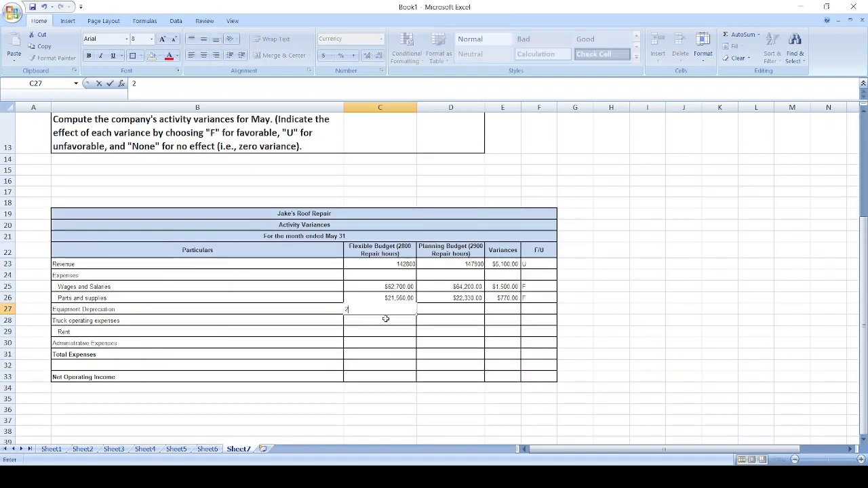
type("730")
left_click(346, 309)
type("=2730")
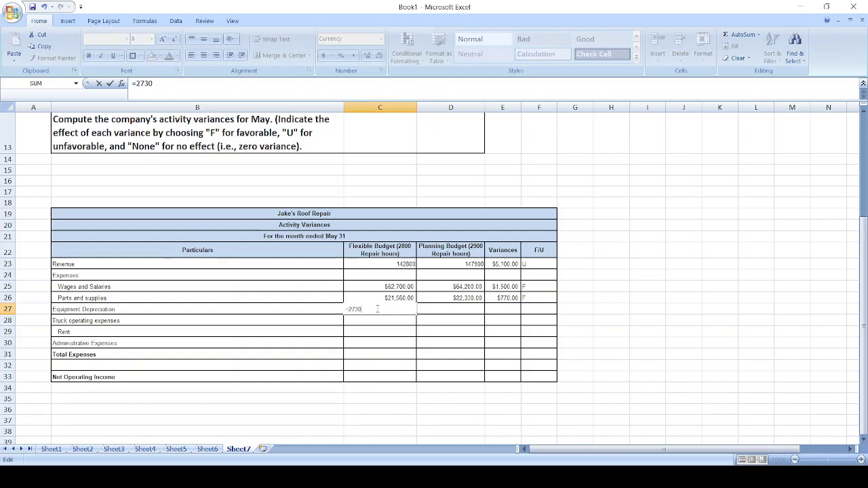
type("+")
scroll(387, 302, "up", 3)
scroll(407, 285, "up", 1)
scroll(454, 234, "down", 1)
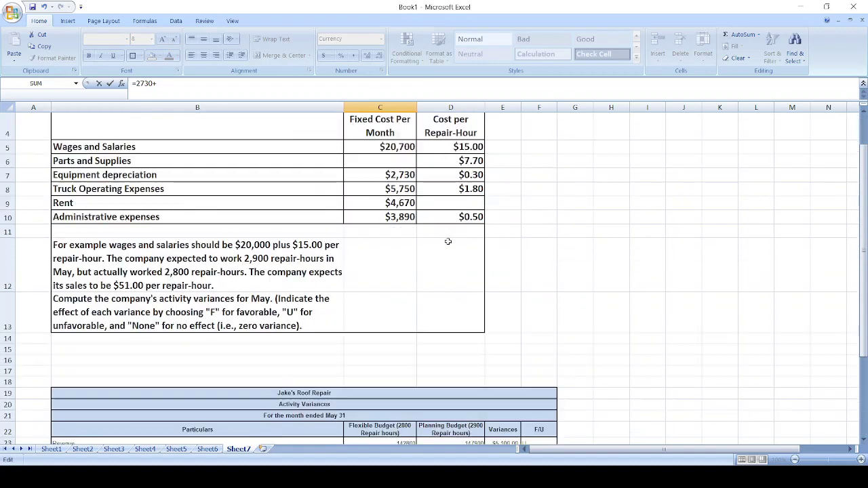
scroll(437, 265, "down", 3)
type("0.30")
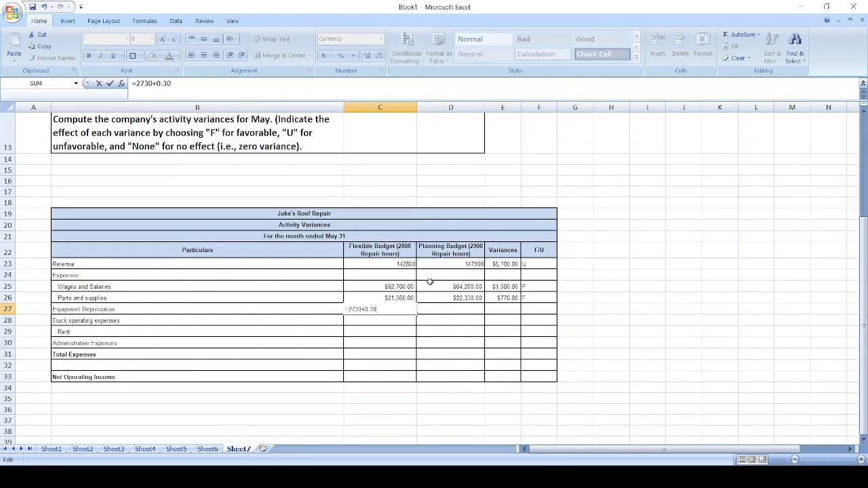
type("*2800")
key("Return")
Enter the equipment depreciation planning budget of $3,600.00 in D27.
key("Right")
key("Up")
type("=")
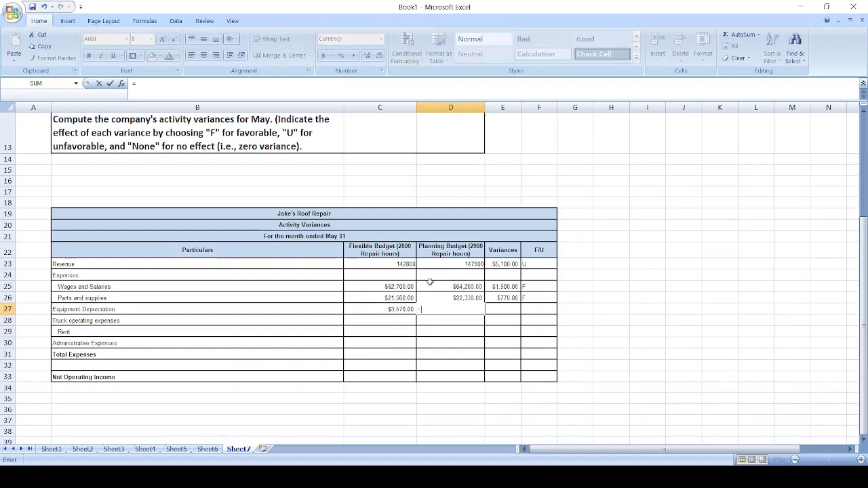
scroll(430, 282, "up", 4)
scroll(429, 283, "down", 4)
scroll(430, 283, "down", 1)
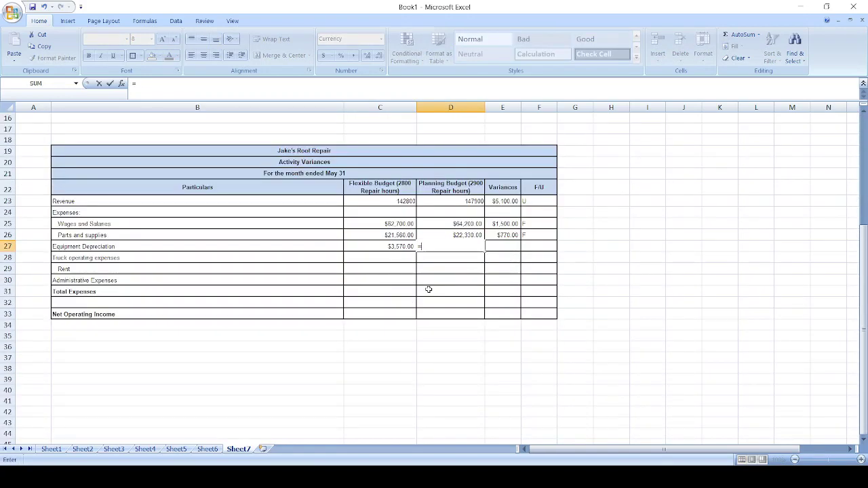
type("27309")
type("+0.30*2900")
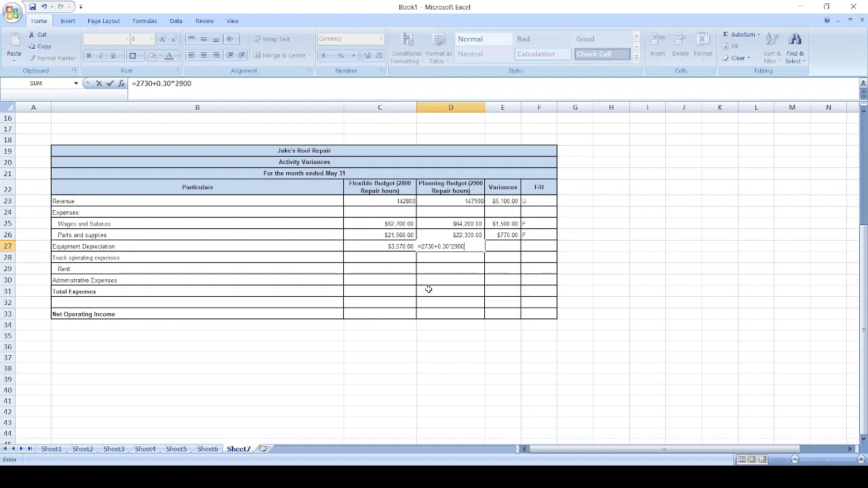
key("Return")
Compute the depreciation variance =D27-C27 ($30.00) and label it F.
key("Up")
key("Right")
type("=")
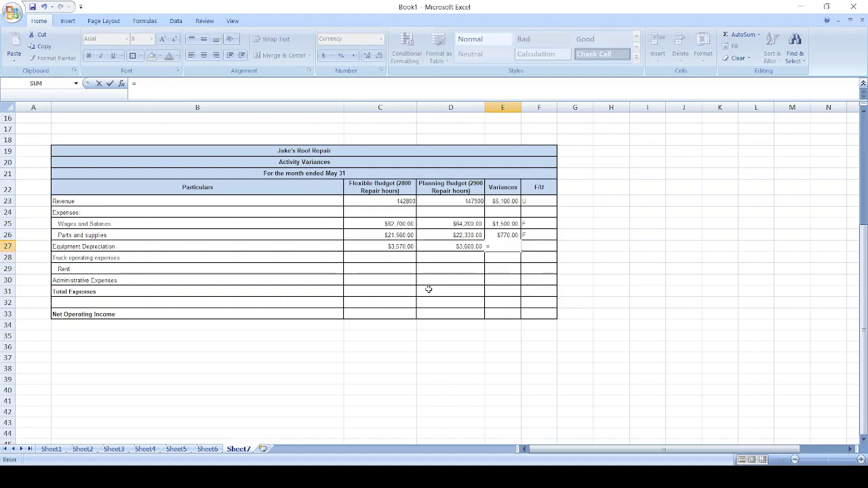
key("Left")
type("-")
key("Left")
key("Left")
key("Return")
key("Right")
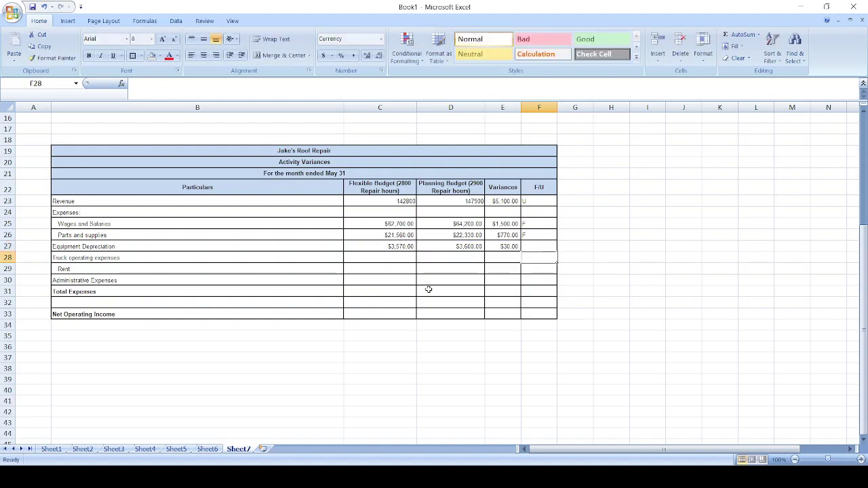
key("Up")
type("F")
key("Return")
Enter the truck operating expenses flexible budget =5750+1.80*2800 ($10,790.00) in C28.
left_click(386, 259)
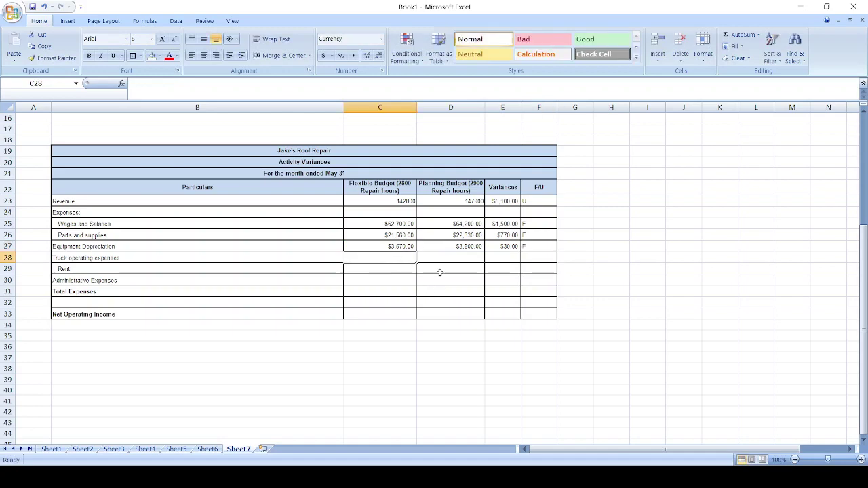
scroll(427, 271, "up", 4)
scroll(220, 220, "up", 1)
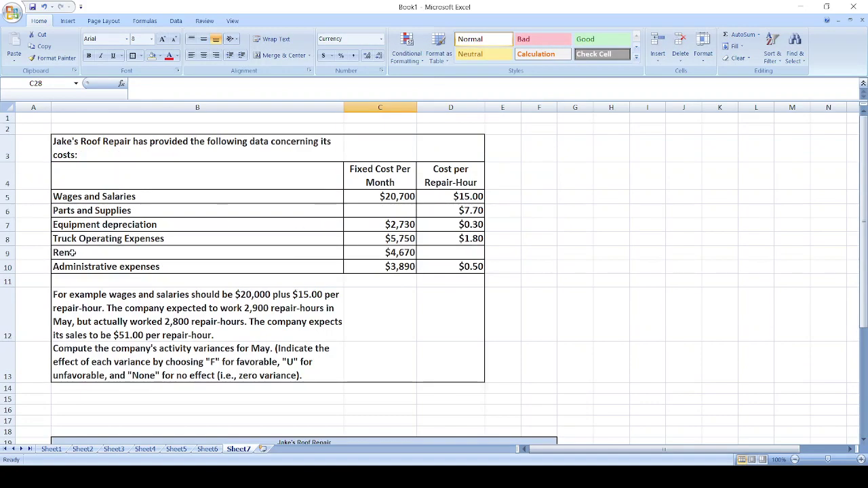
scroll(339, 257, "down", 3)
scroll(346, 278, "down", 2)
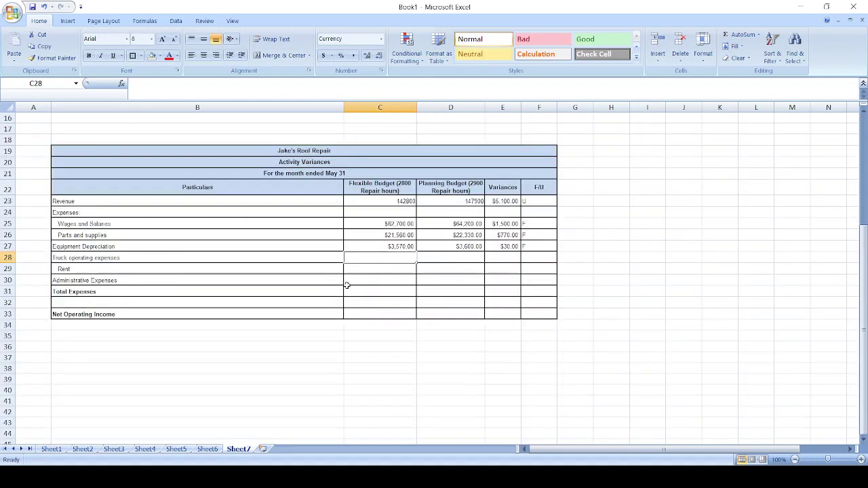
type("=5750+")
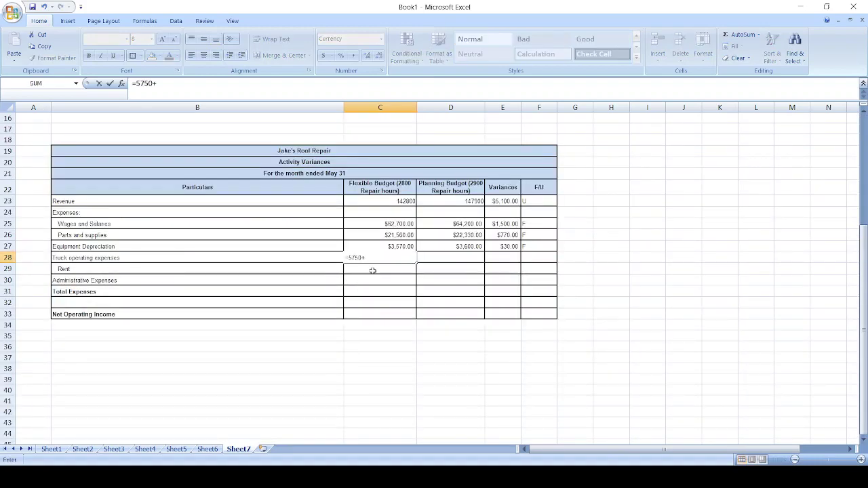
scroll(372, 271, "up", 5)
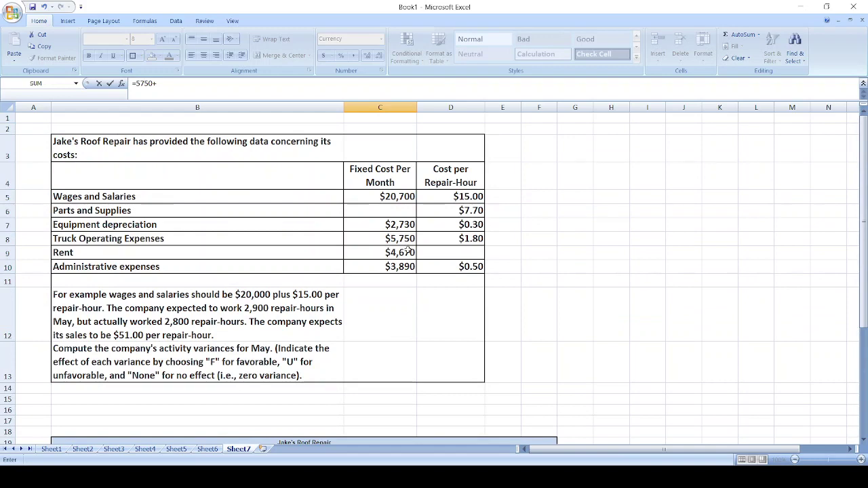
scroll(451, 258, "down", 4)
type("1.")
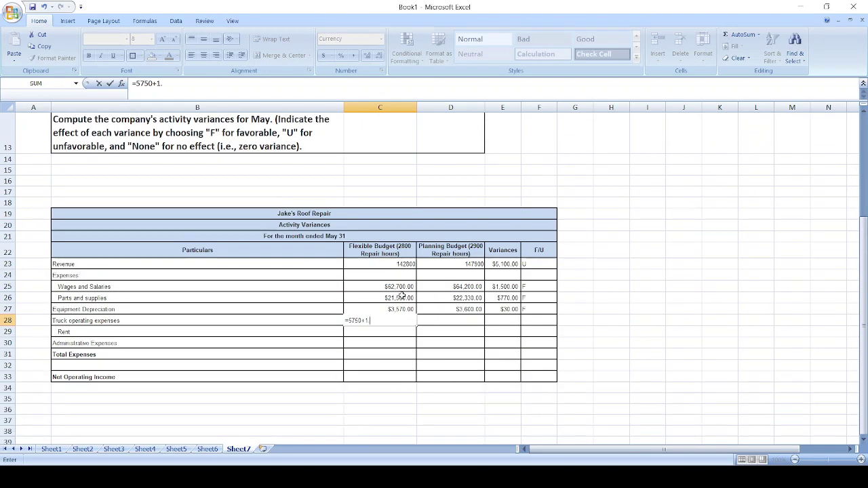
type("80*2800")
key("Return")
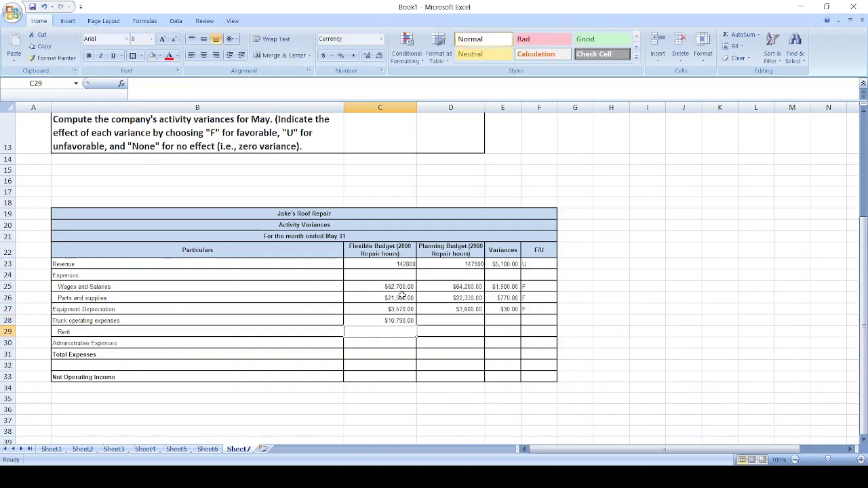
Enter the truck operating expenses planning budget =5750+1.80*2900 ($10,970.00) in D28.
scroll(432, 321, "up", 4)
scroll(436, 324, "down", 4)
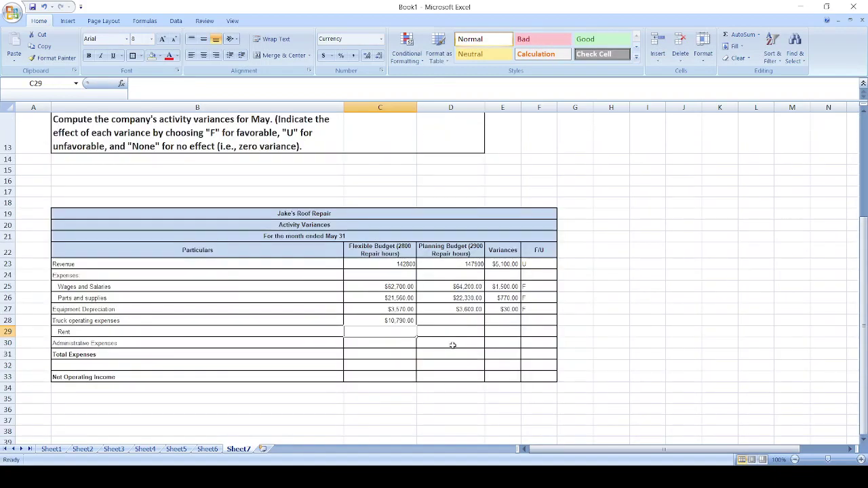
left_click(457, 316)
type("=575")
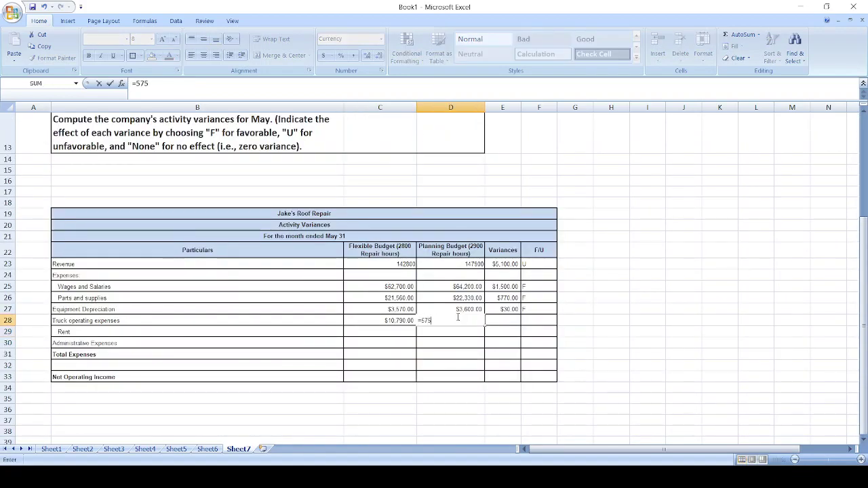
type("0+")
scroll(456, 313, "up", 4)
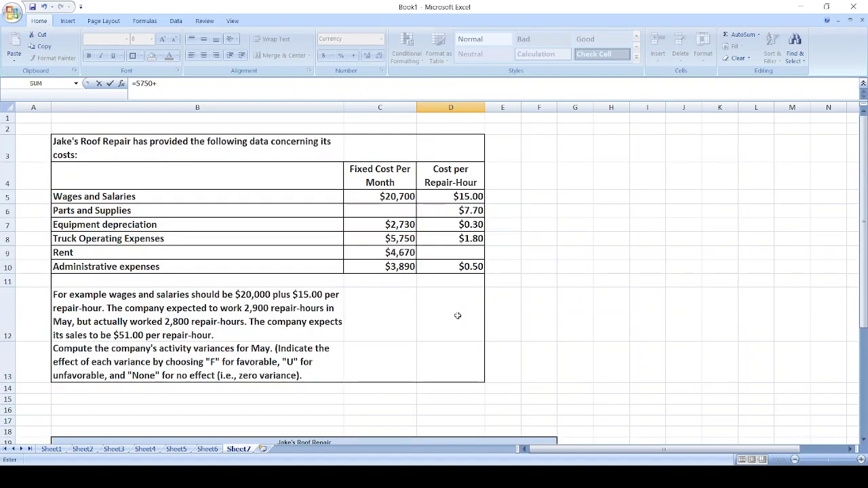
scroll(455, 305, "down", 4)
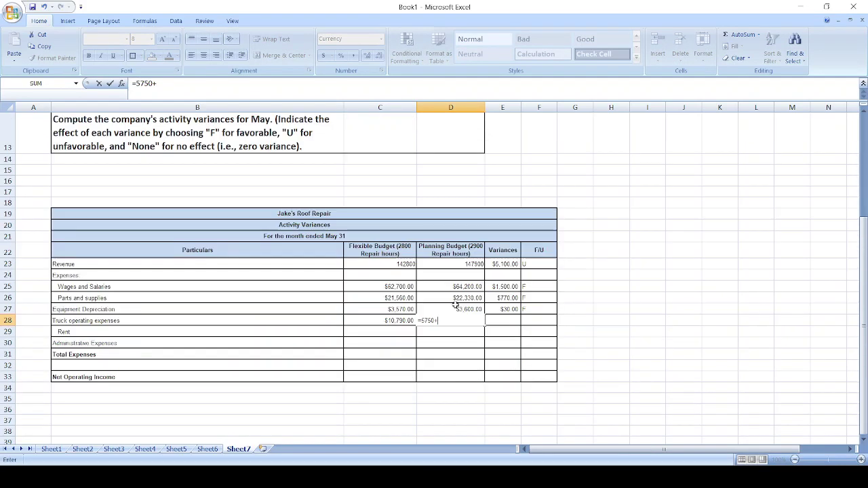
type("1.80")
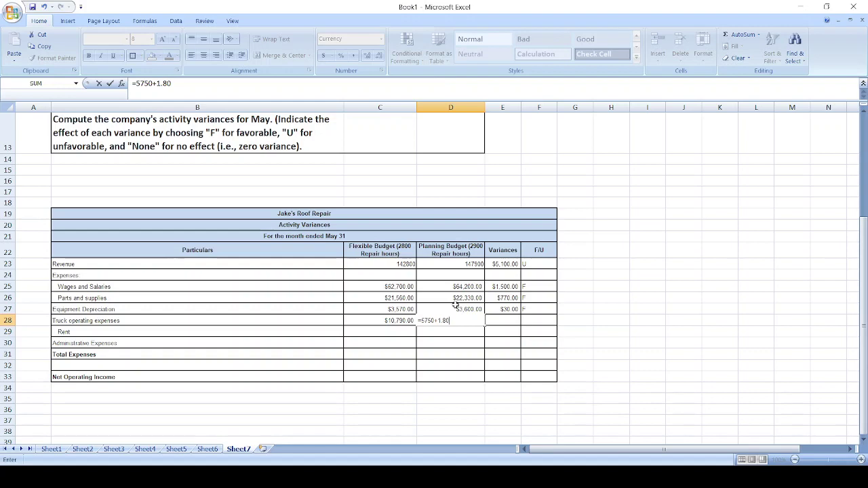
type("*2900")
key("Tab")
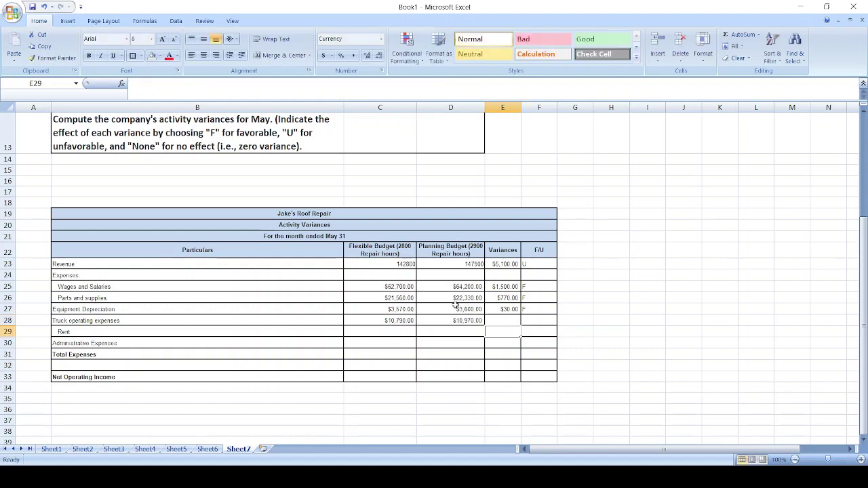
Compute the truck expenses variance =D28-C28 ($180.00) in E28.
type("=")
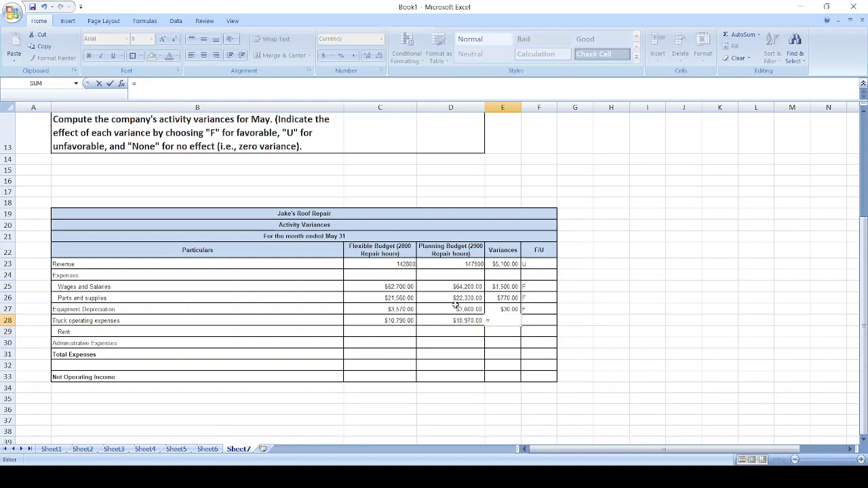
key("Left")
type("-")
key("Left")
key("Left")
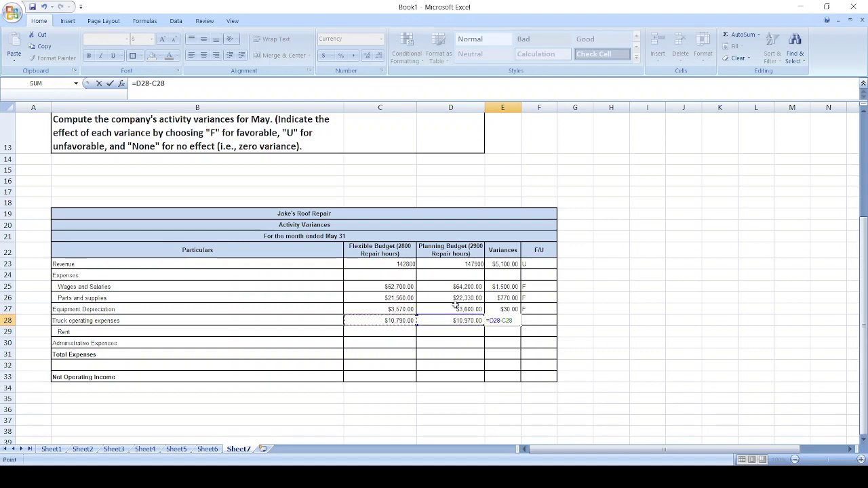
key("Return")
left_click(525, 320)
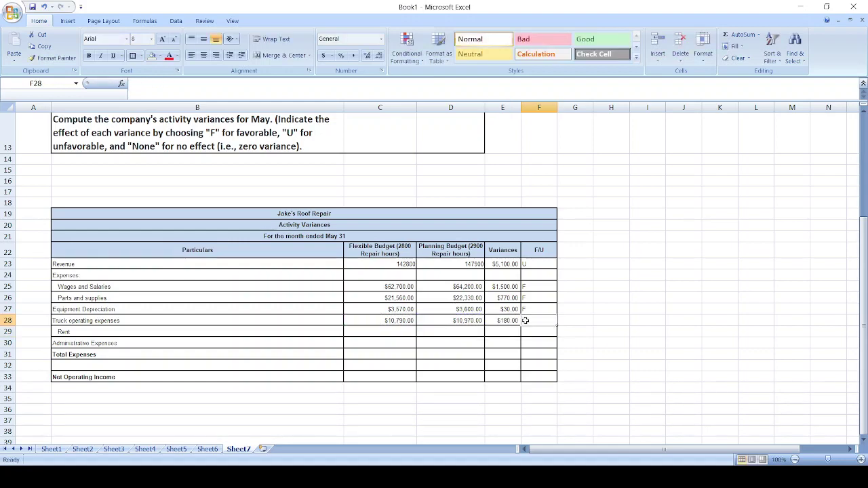
Mark the truck expenses variance as favourable (F).
type("F")
key("Return")
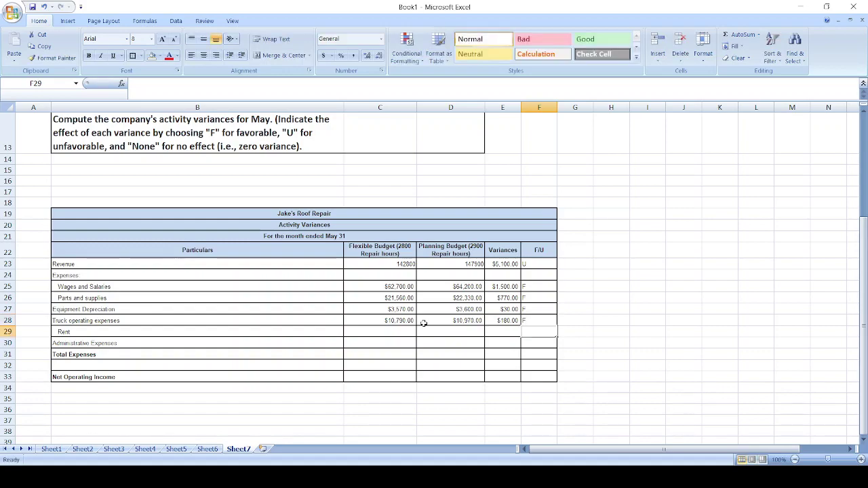
scroll(415, 327, "up", 1)
scroll(384, 332, "up", 3)
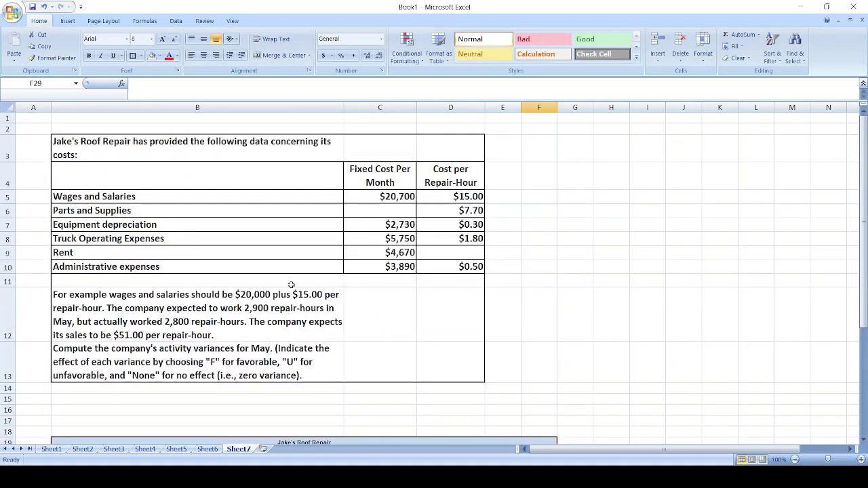
scroll(380, 258, "down", 2)
scroll(380, 259, "down", 3)
Enter $4,670.00 Rent in both budgets and fill down its $0.00 variance formula.
left_click(393, 265)
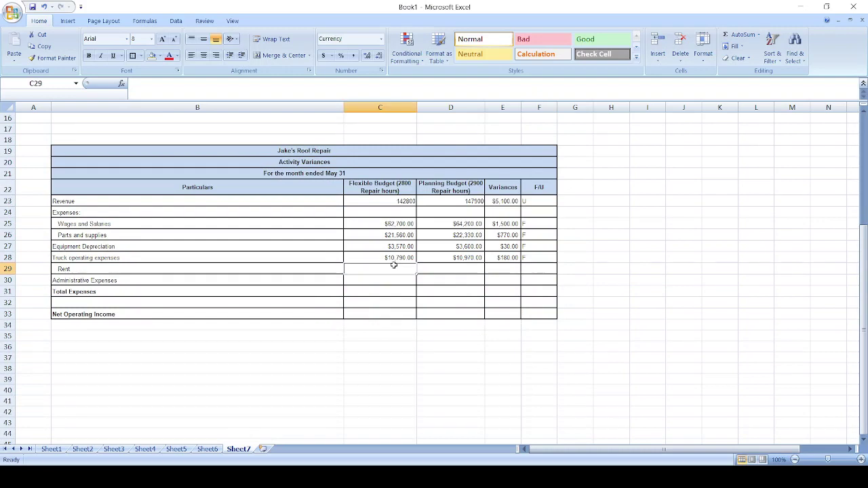
type("4670")
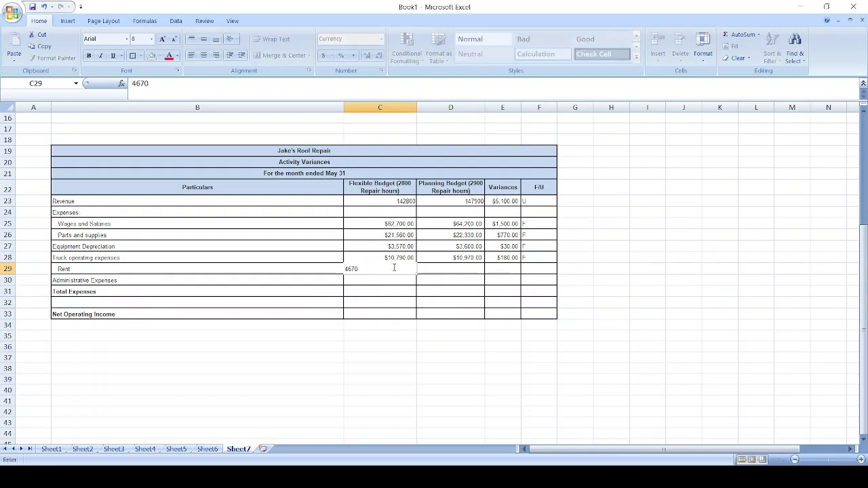
key("ctrl+Return")
key("ctrl+c")
key("Right")
key("ctrl+v")
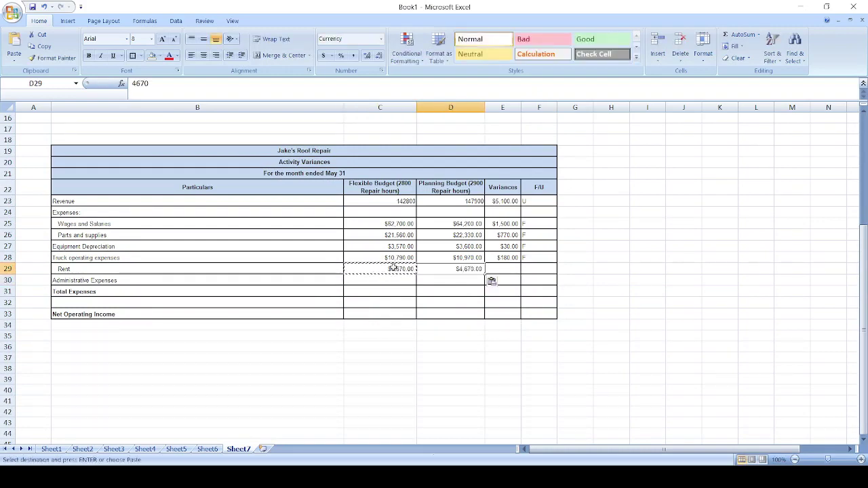
key("Right")
key("ctrl+d")
Label the Rent variance N.
key("Right")
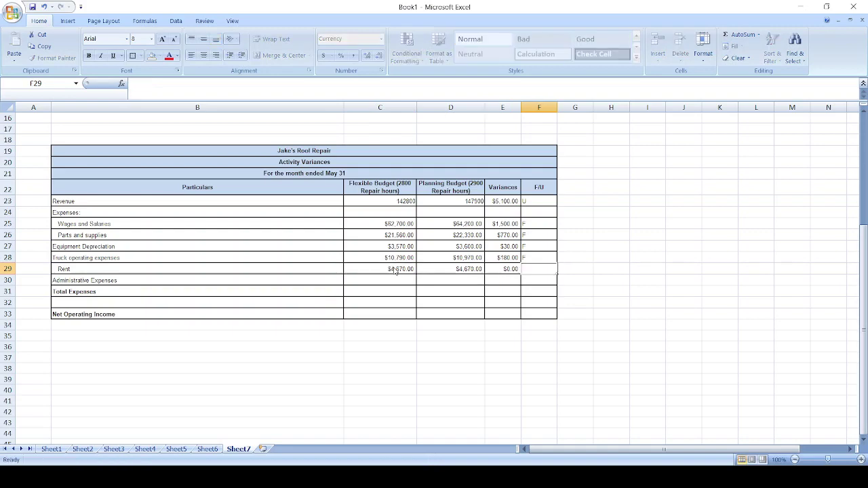
type("N")
key("Return")
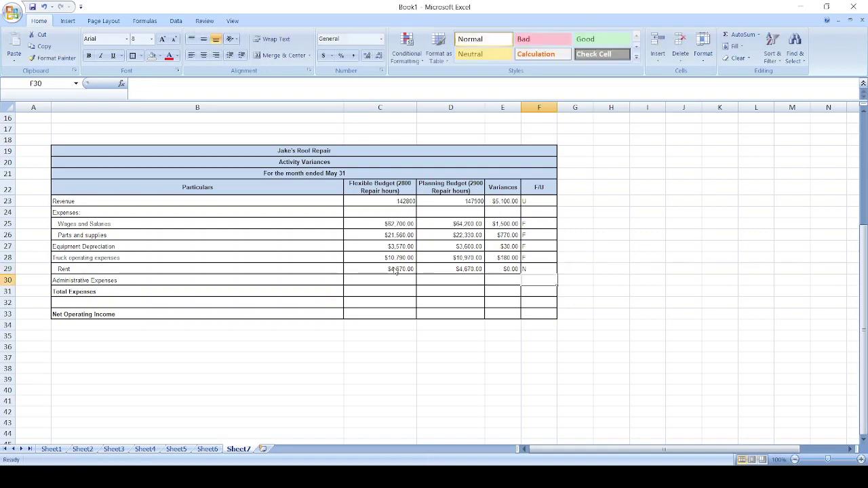
key("Left")
key("Left")
key("Left")
Enter the flexible Administrative Expenses formula =3890+0.50*2800, giving $5,290.00 in C30.
scroll(393, 268, "up", 5)
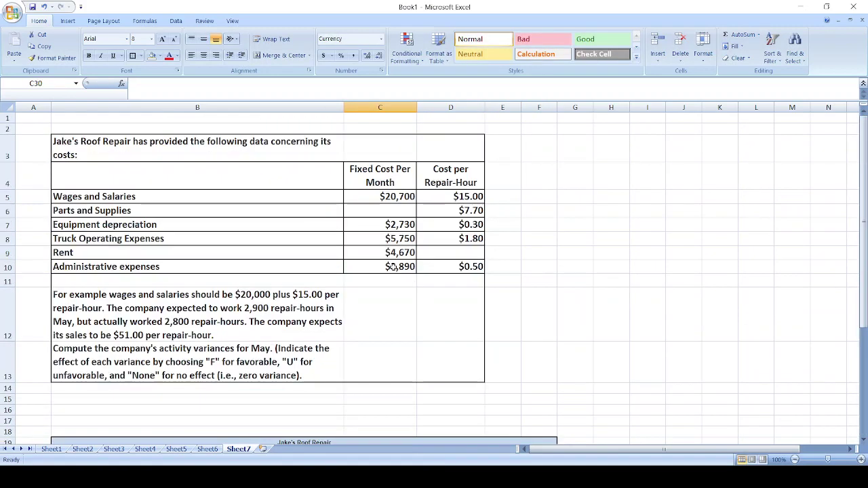
scroll(335, 261, "down", 3)
scroll(335, 261, "down", 1)
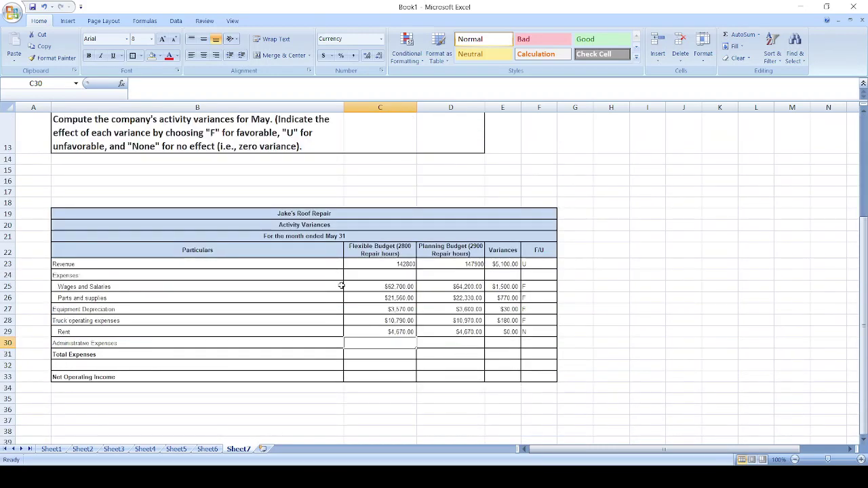
type("=")
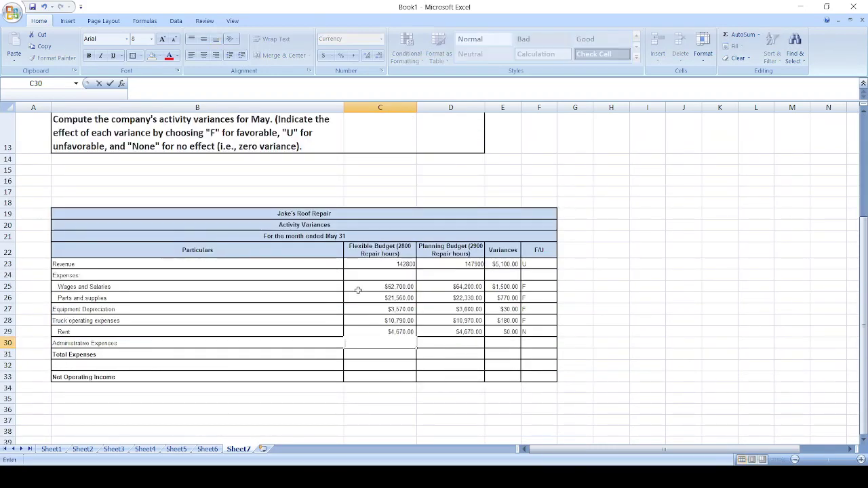
type("3890+")
scroll(358, 290, "up", 3)
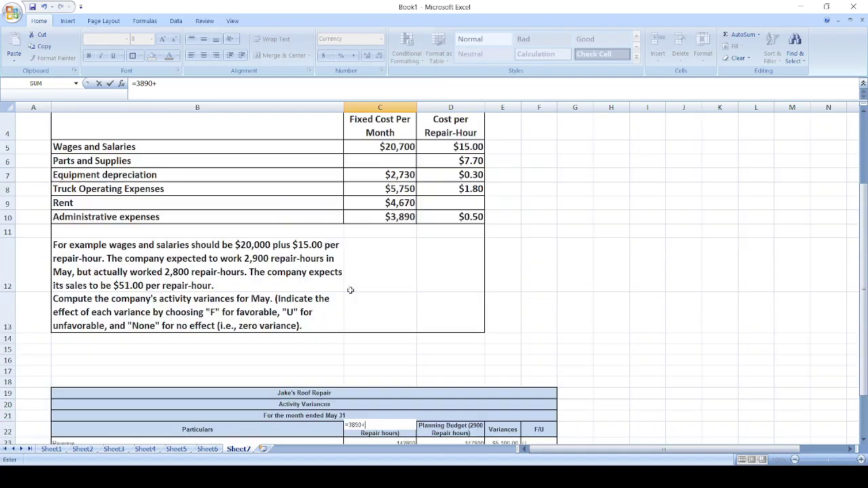
scroll(349, 287, "up", 1)
scroll(348, 287, "down", 5)
type("0.")
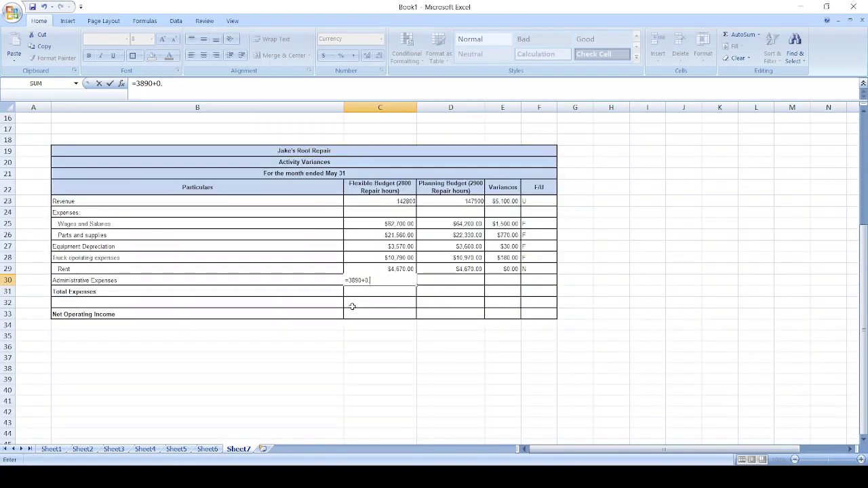
type("5,290.")
type("00")
key("Tab")
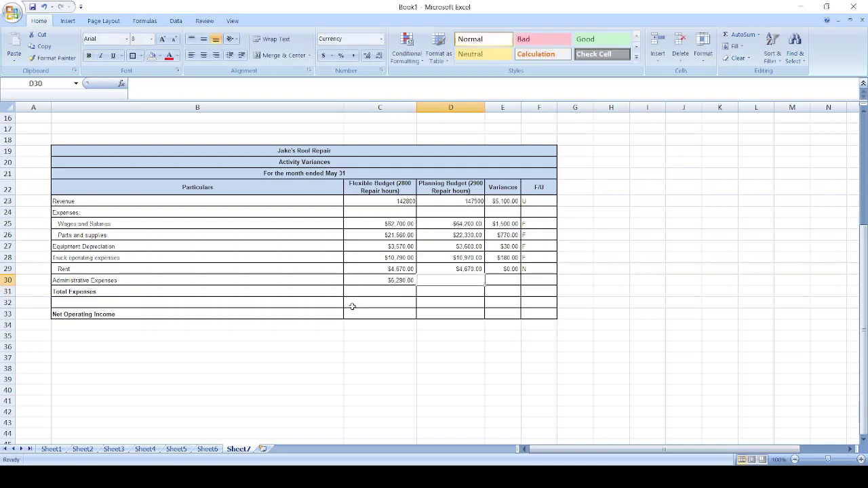
Enter the planning Administrative Expenses formula =3890+0.50*2900, giving $5,340.00 in D30.
type("=")
scroll(351, 307, "up", 5)
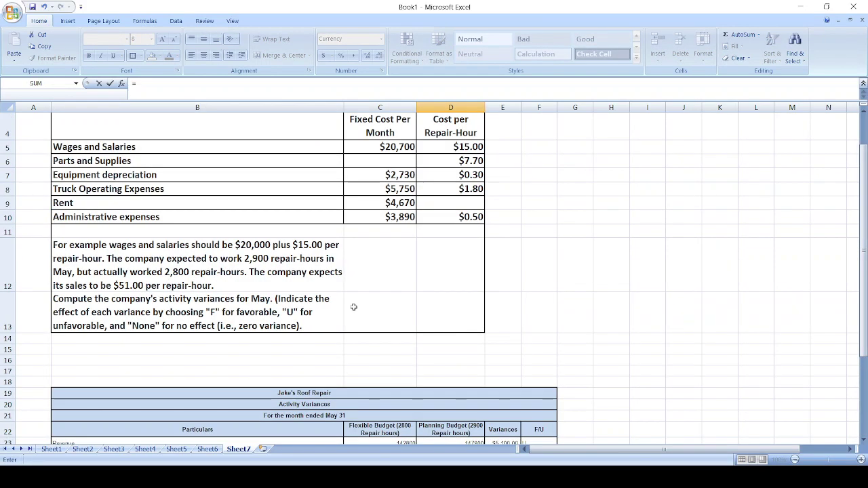
scroll(351, 308, "down", 7)
type("3890+")
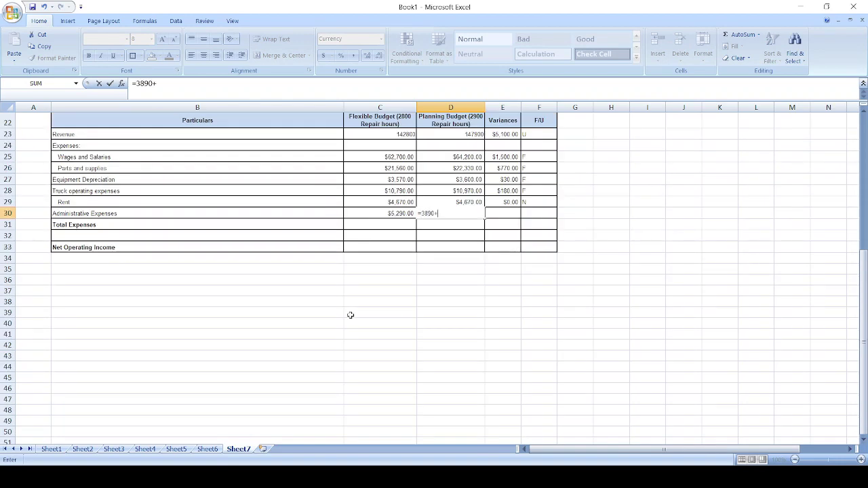
scroll(350, 315, "up", 7)
scroll(350, 316, "down", 1)
scroll(349, 318, "down", 5)
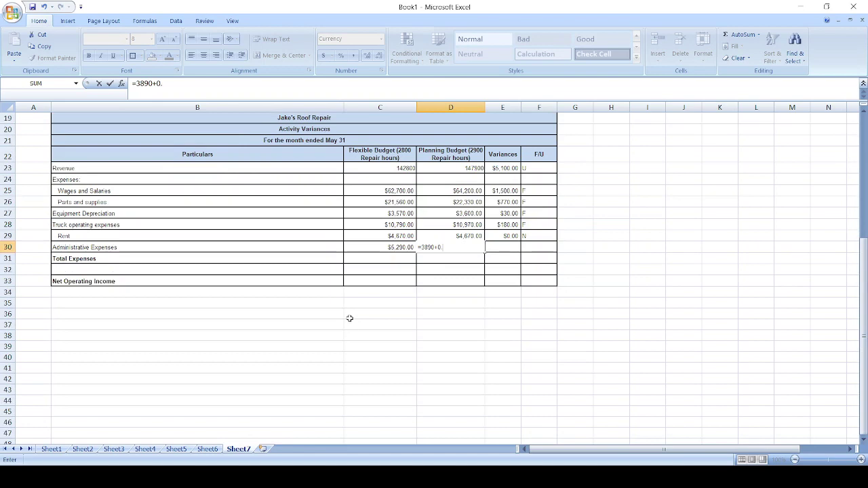
type("50*290")
key("Return")
Compute the $50.00 Administrative Expenses variance as =D30-C30 and label it F.
key("Up")
key("Right")
type("=")
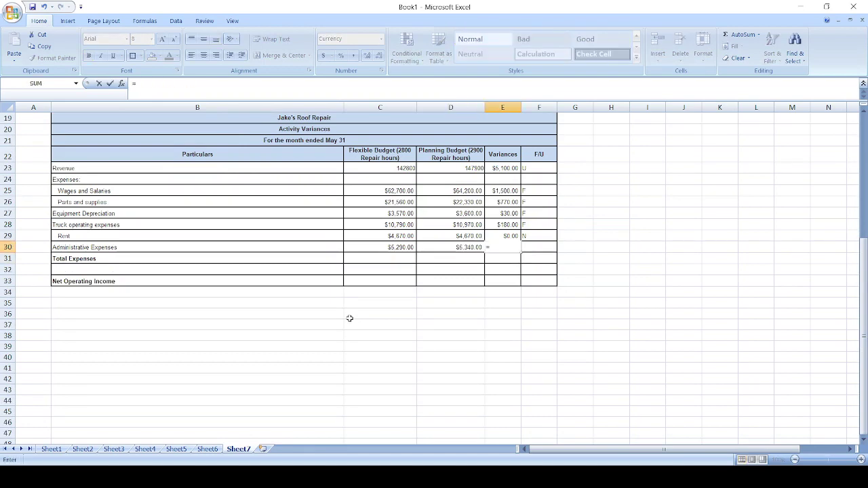
key("Left")
type("-")
key("Left")
key("Left")
key("Return")
key("Right")
key("Up")
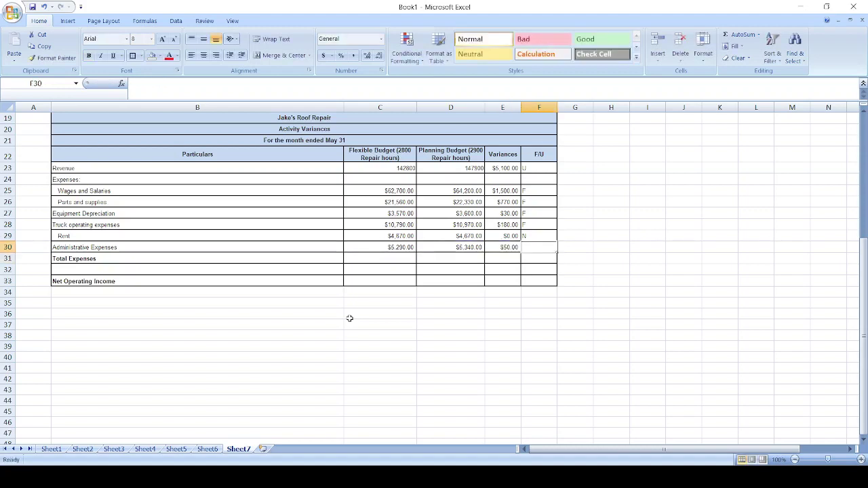
type("F")
key("Return")
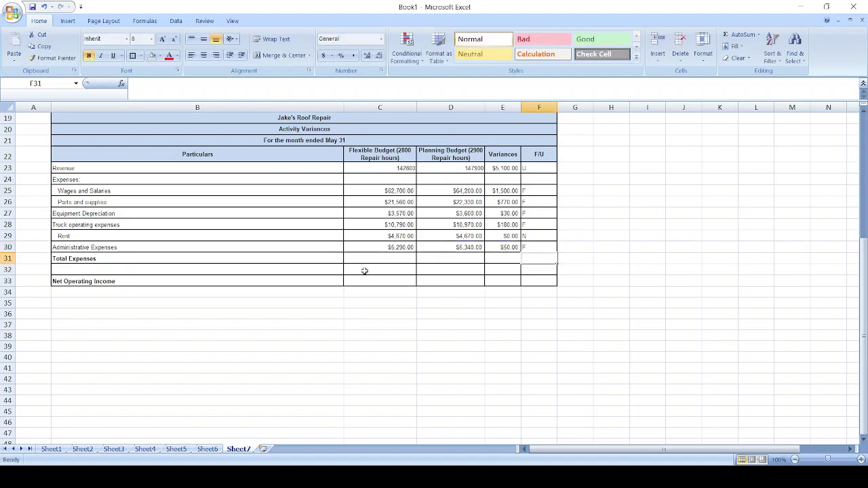
Enter =SUM(C25:C30) in C31 for $108,580.00 flexible total expenses.
left_click(371, 259)
type("=")
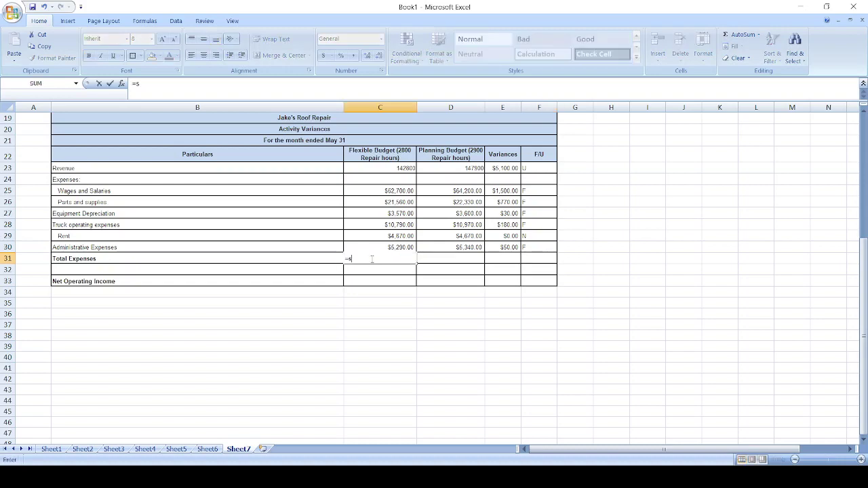
type("sum")
left_click(395, 190)
key("shift+Down")
key("shift+Down")
key("shift+Down")
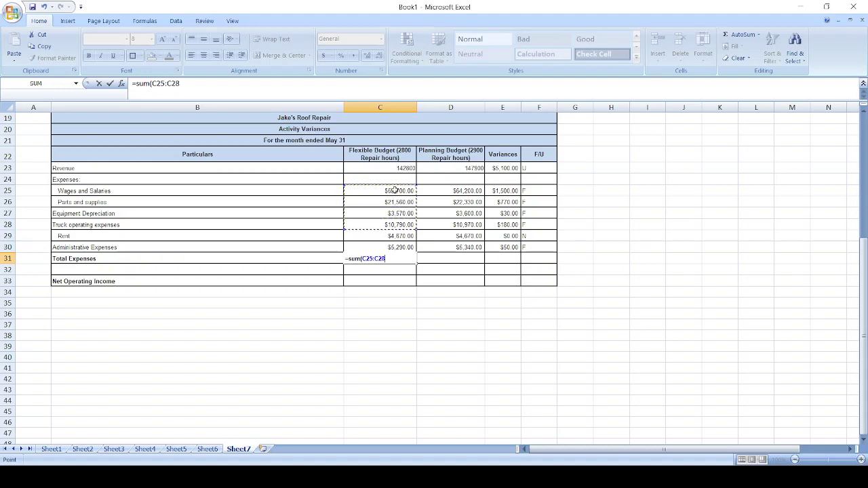
key("shift+Down")
key("shift+Down")
key("Return")
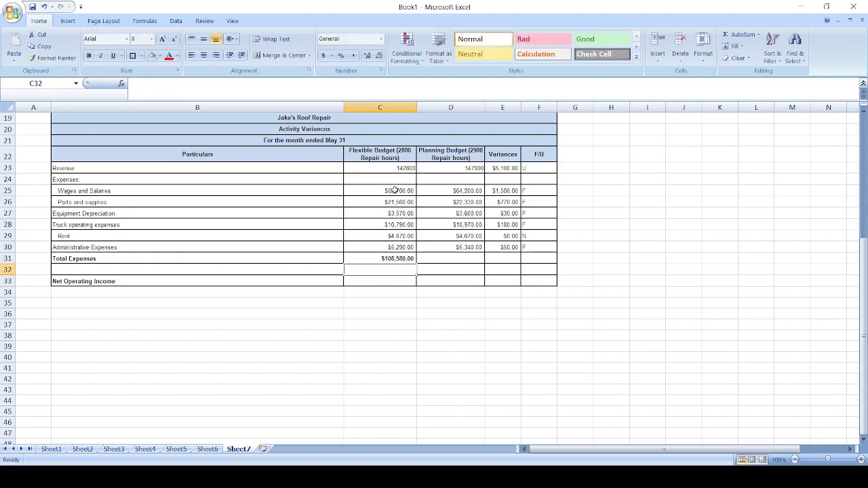
Copy the sum formula to D31 and E31 for $111,110.00 and a $2,530.00 variance.
key("Up")
key("ctrl+c")
key("Right")
key("ctrl+v")
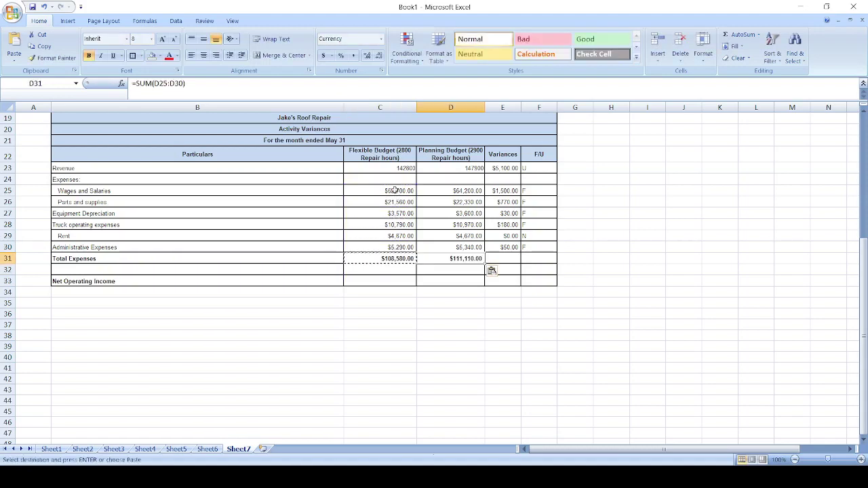
key("Right")
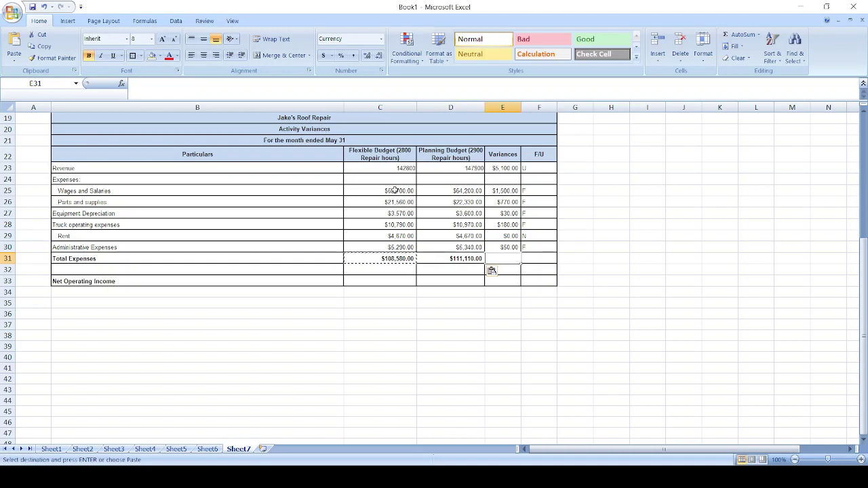
key("ctrl+v")
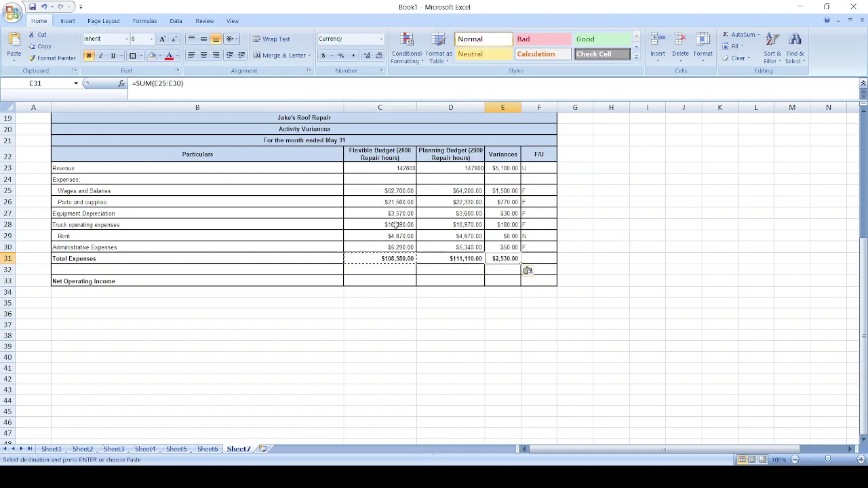
Enter =C23-C31 in C33 for $34,220.00 flexible net operating income.
left_click(398, 277)
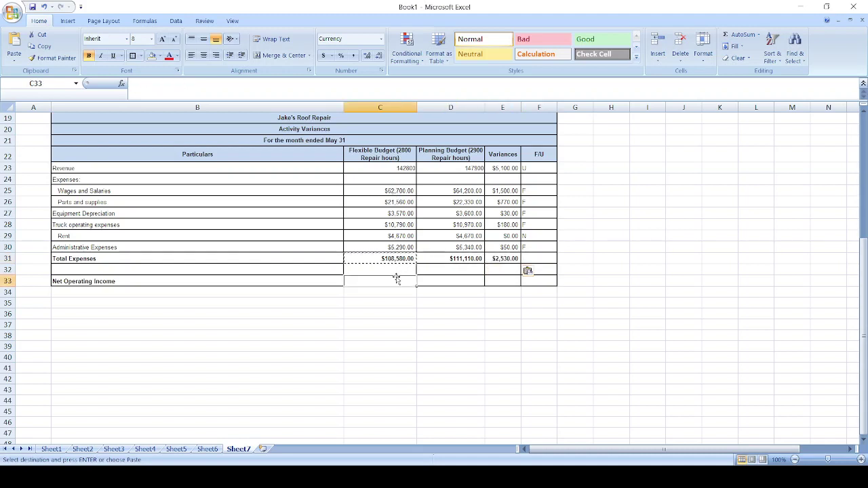
type("=")
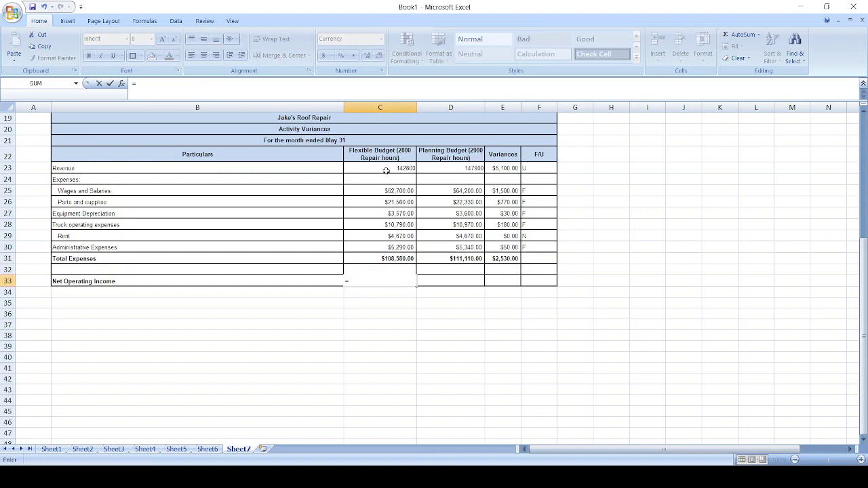
left_click(385, 170)
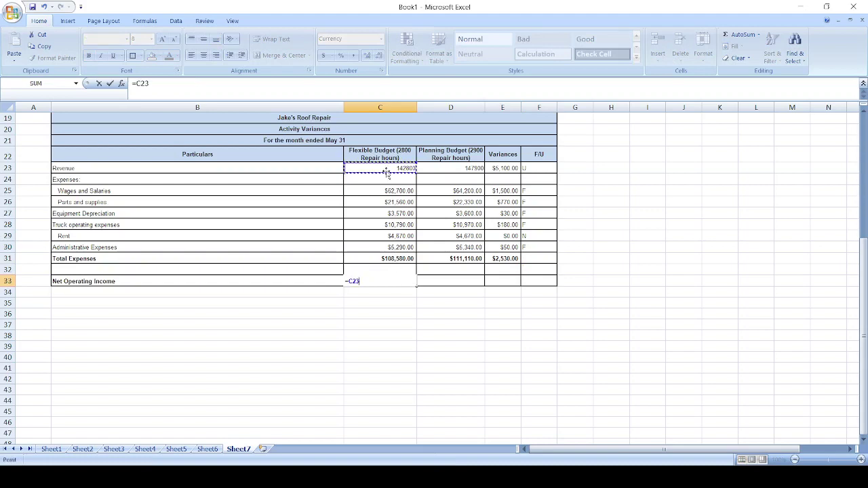
type("-")
type("C31")
key("Return")
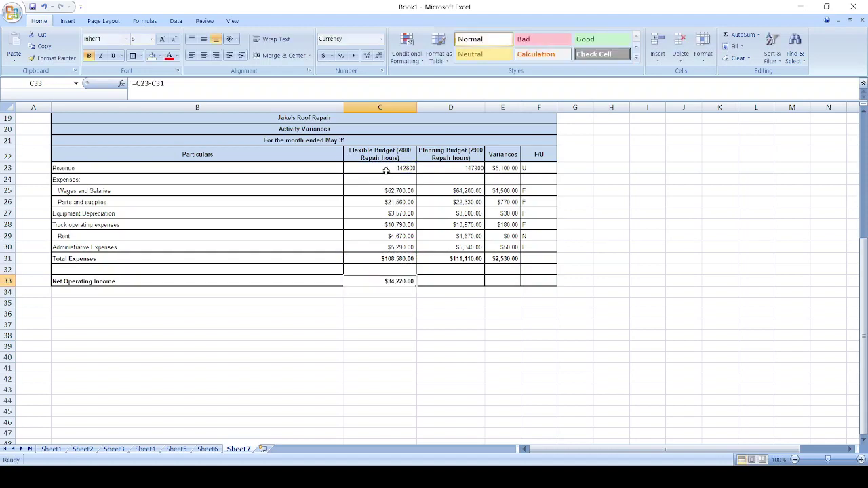
Copy the formula to D33 and E33 for $36,790.00 and a $2,570.00 variance.
key("ctrl+c")
key("Right")
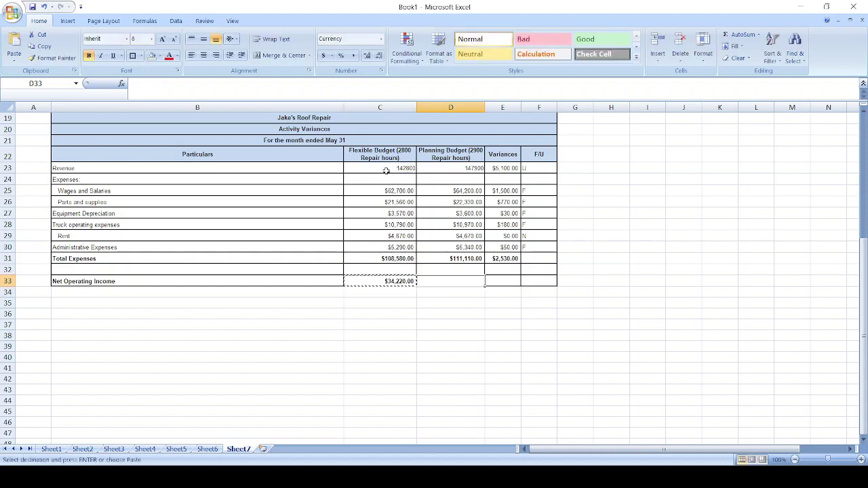
key("ctrl+v")
key("Right")
key("ctrl+v")
key("Right")
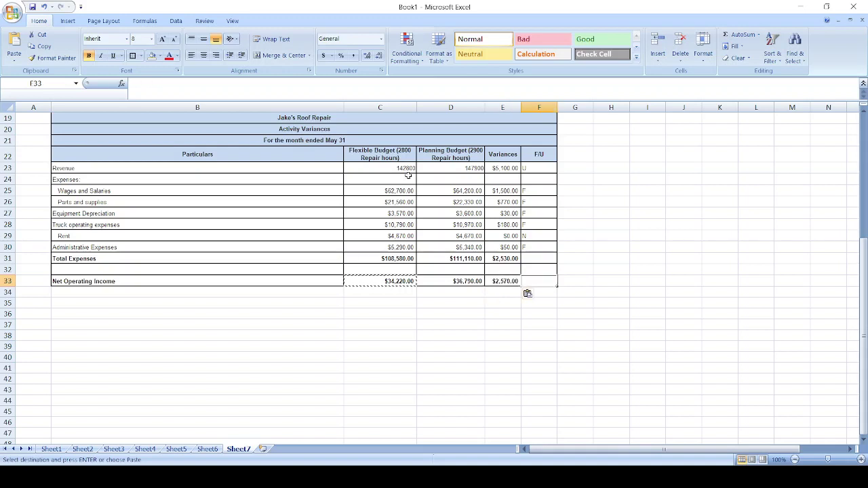
Enter U in F33 for Net Operating Income and F31 for Total Expenses.
type("U")
left_click(535, 281)
key("Up")
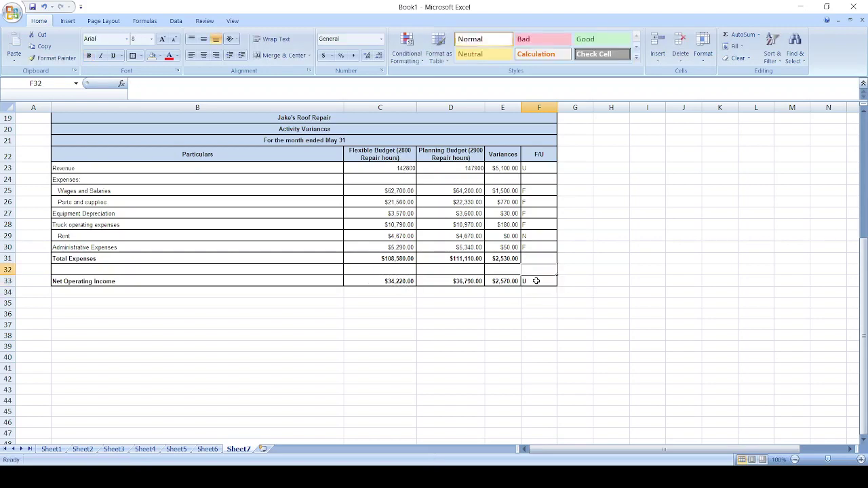
key("Up")
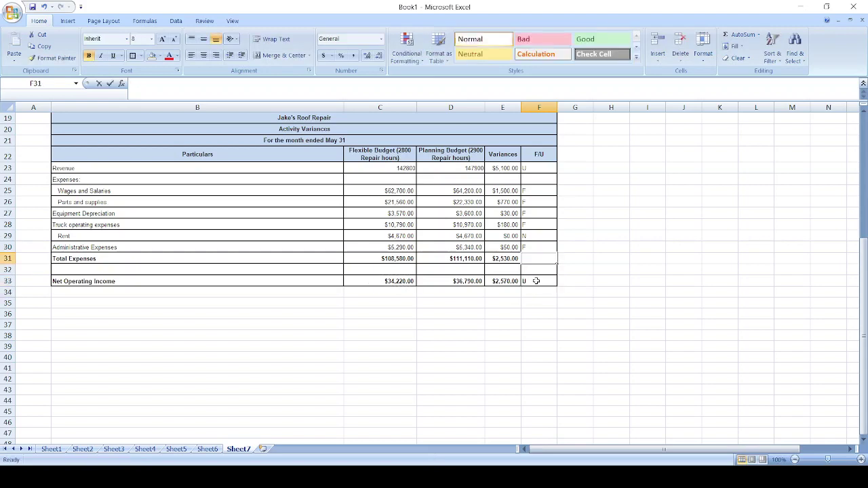
type("U")
key("Return")
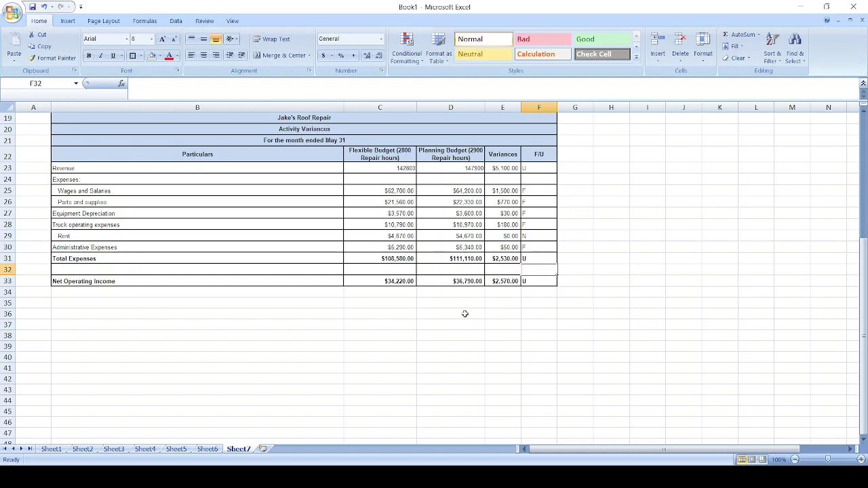